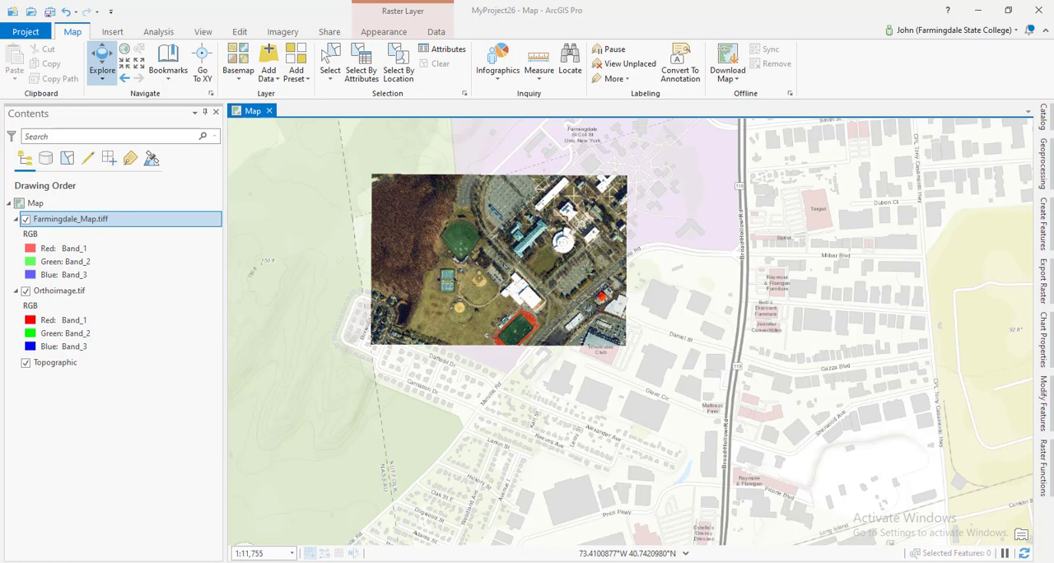
Examine the Farmingdale_Map.tiff campus plan up close, from the halls and parking lots to the building index.
right_click(142, 225)
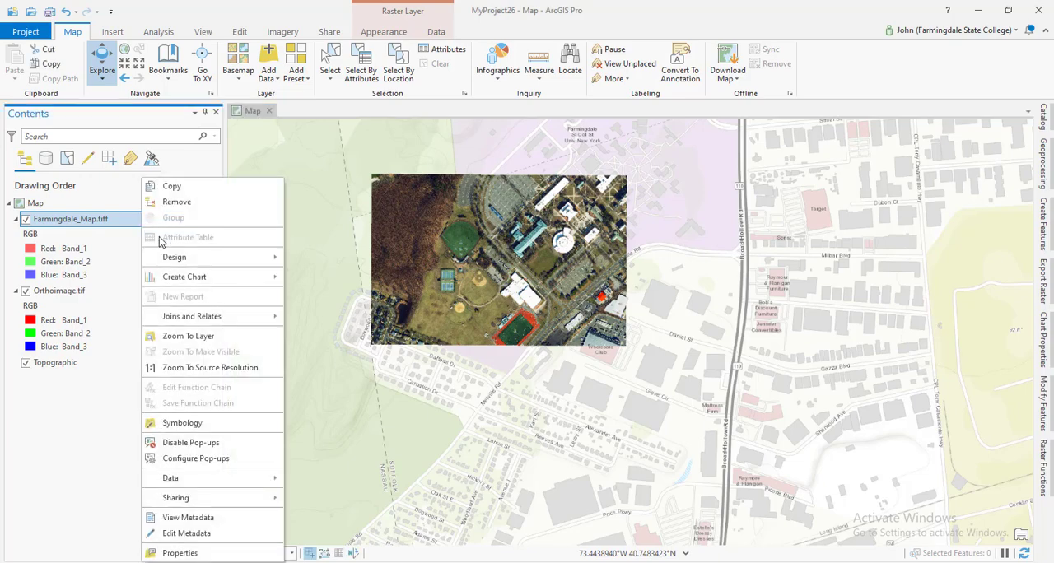
click(206, 336)
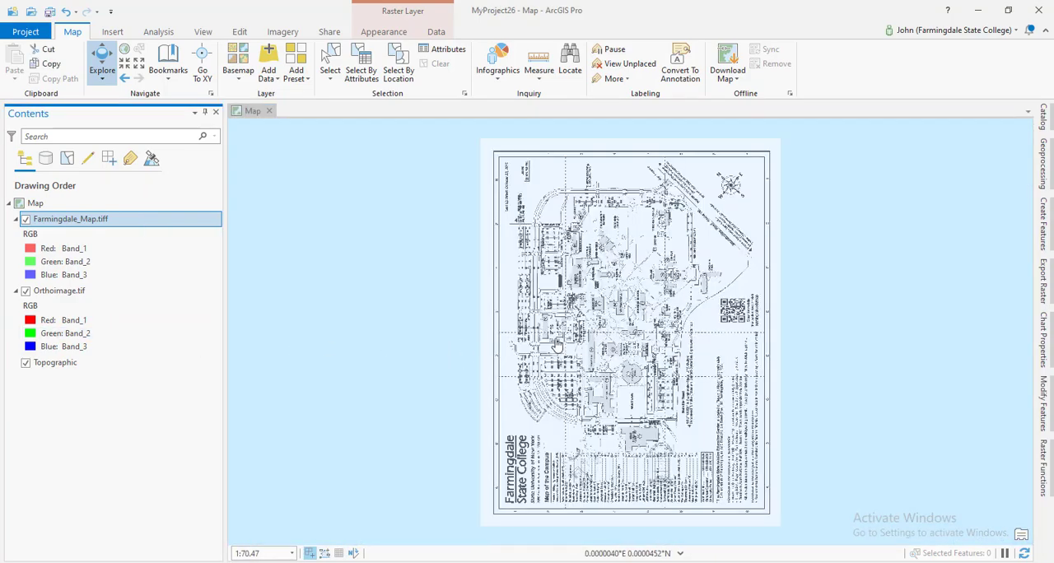
scroll(589, 345, up, 2)
scroll(589, 345, up, 1)
scroll(638, 271, up, 1)
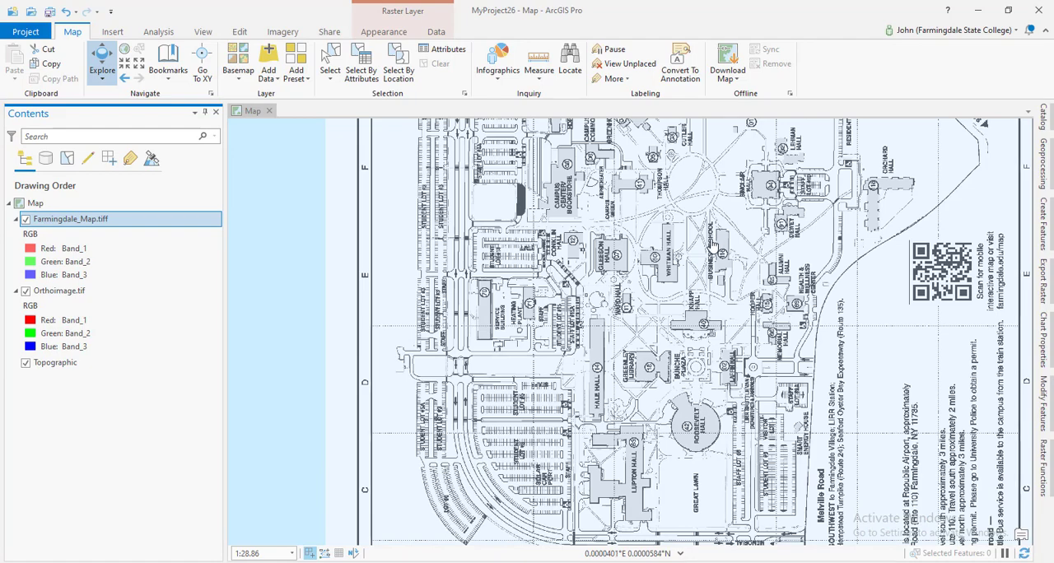
scroll(677, 447, up, 1)
scroll(677, 447, up, 2)
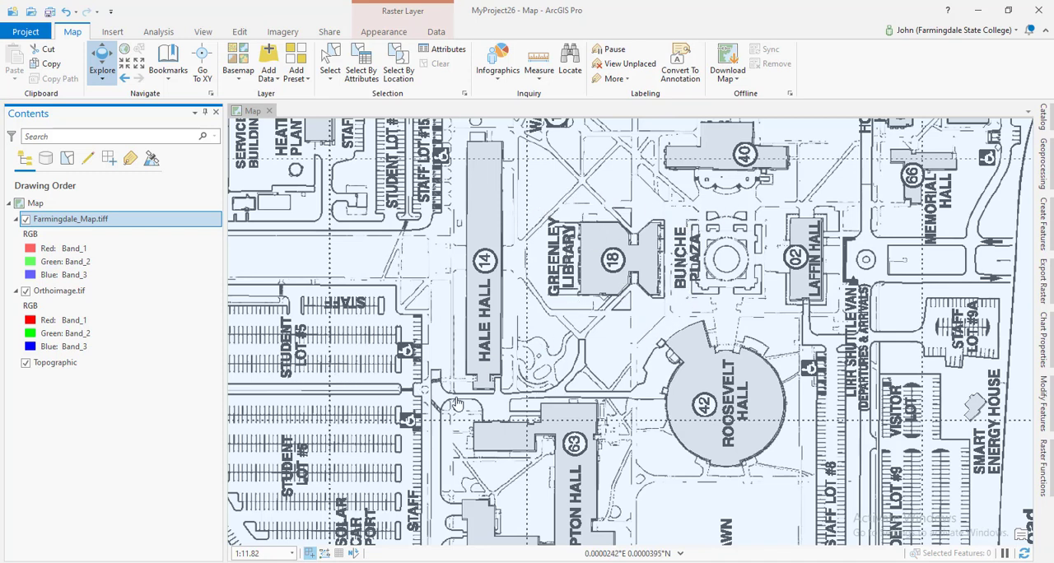
drag(689, 490, 696, 244)
scroll(696, 245, down, 3)
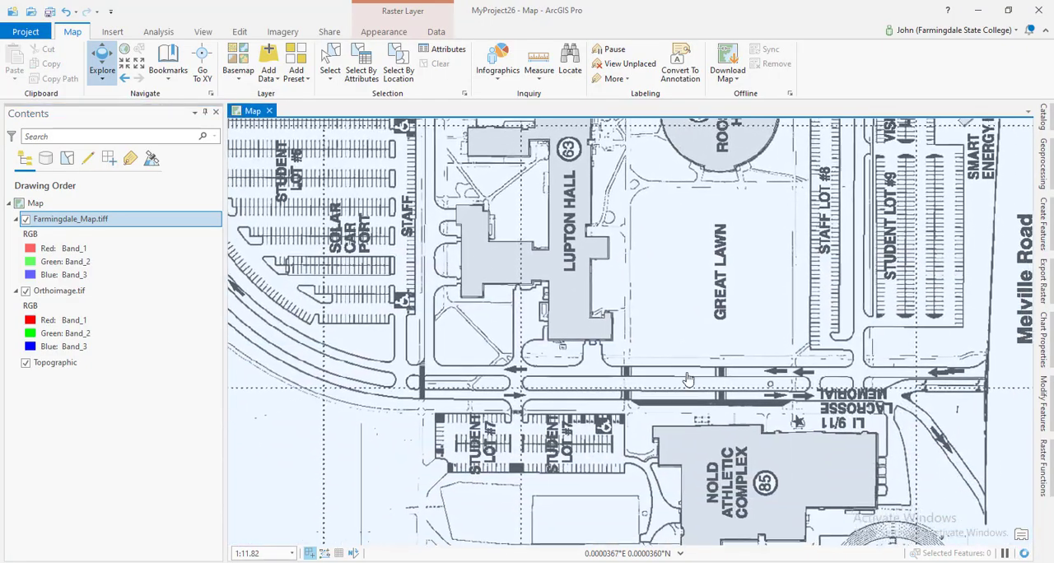
scroll(626, 247, down, 4)
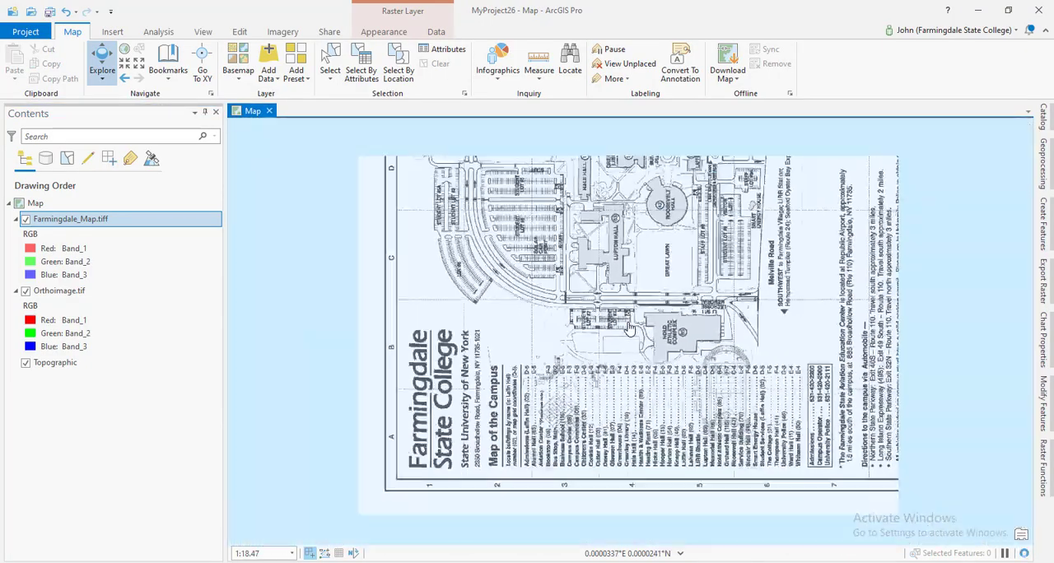
scroll(570, 429, up, 4)
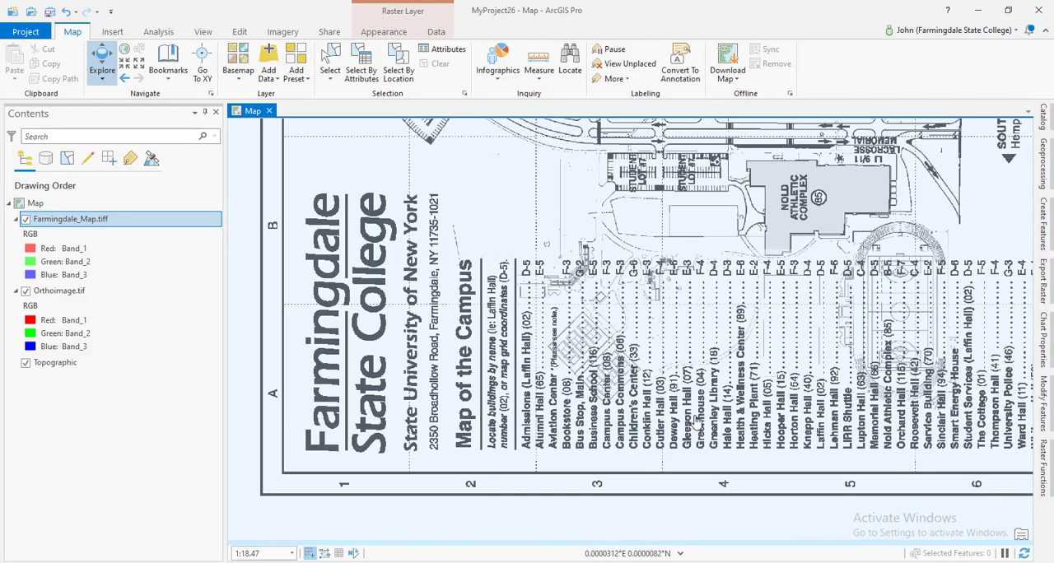
drag(790, 228, 584, 434)
drag(598, 257, 635, 367)
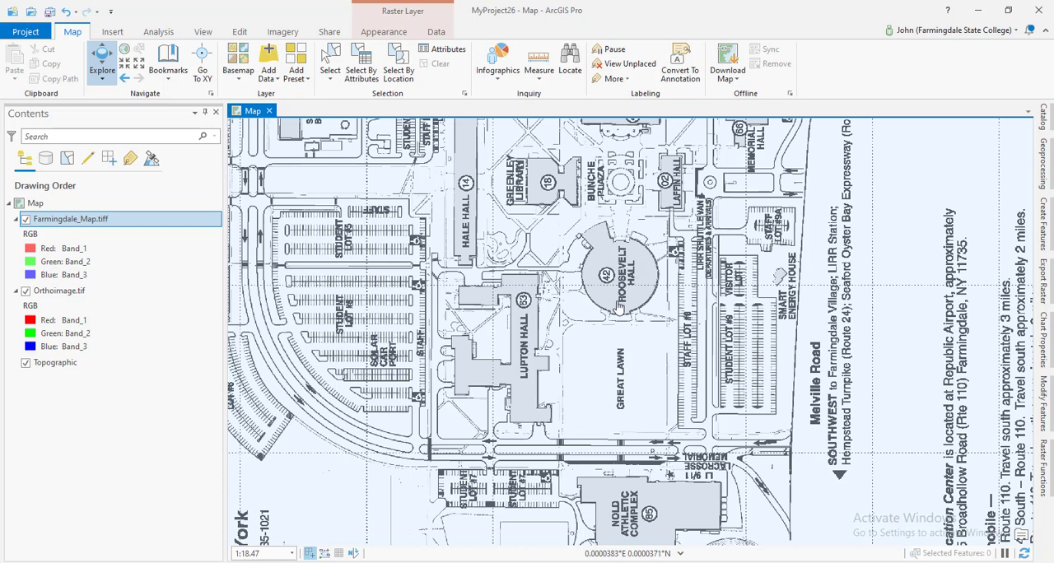
Check where the unreferenced campus plan lies on the basemap, and return to the extent of Orthoimage.tif.
scroll(580, 299, down, 4)
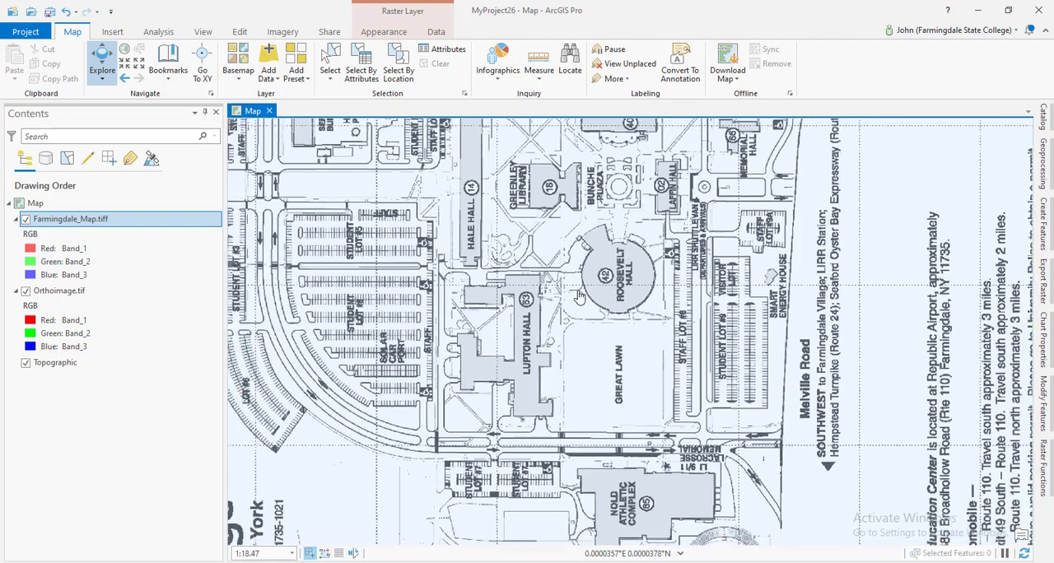
scroll(580, 298, down, 5)
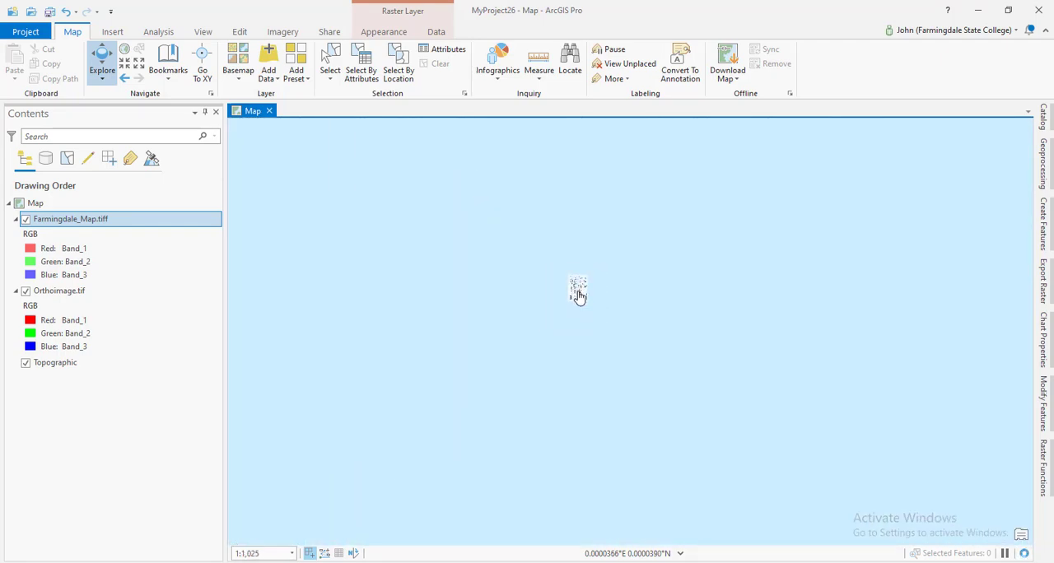
scroll(580, 298, down, 15)
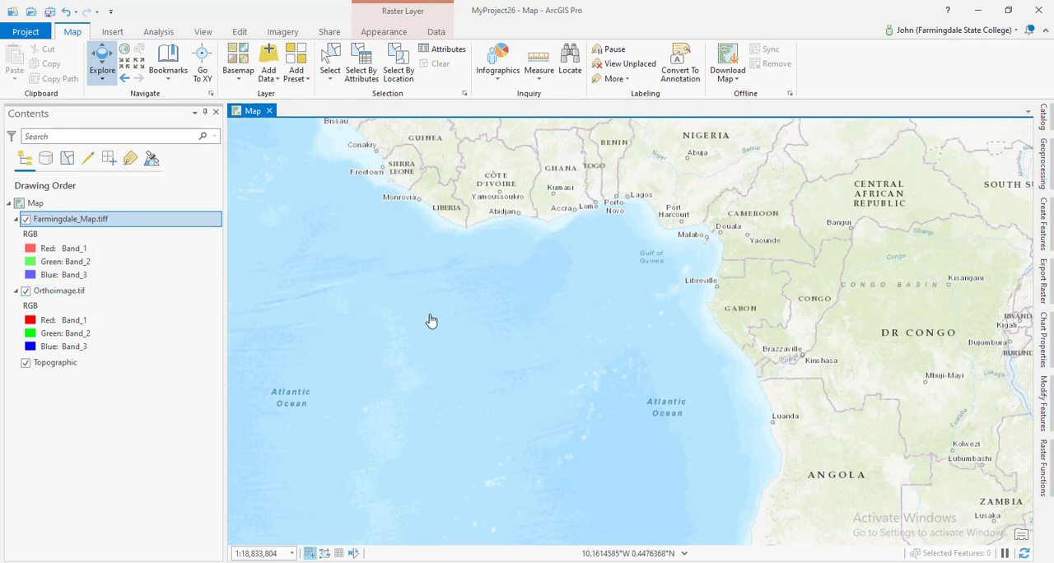
right_click(94, 301)
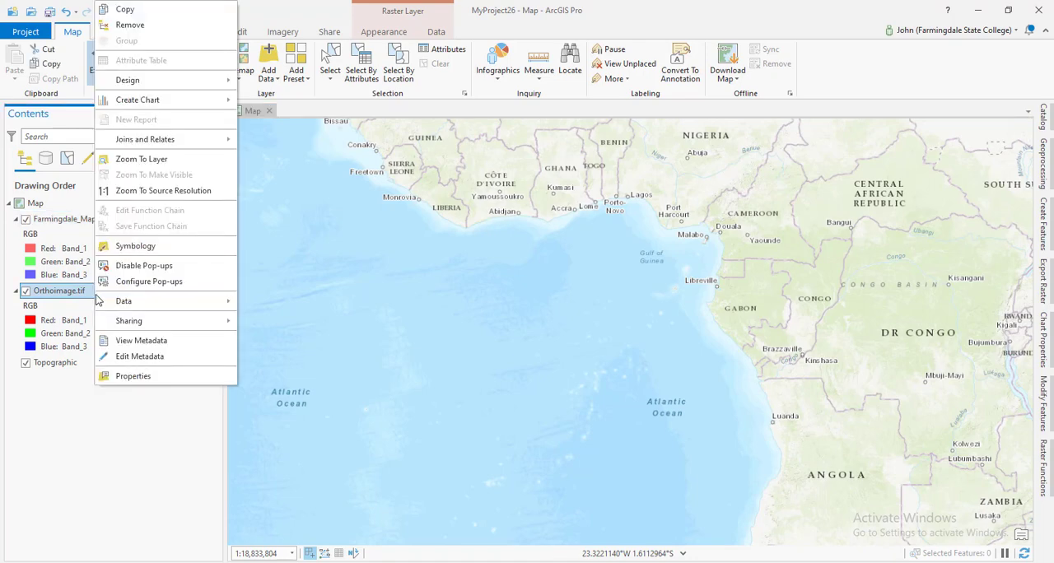
click(153, 162)
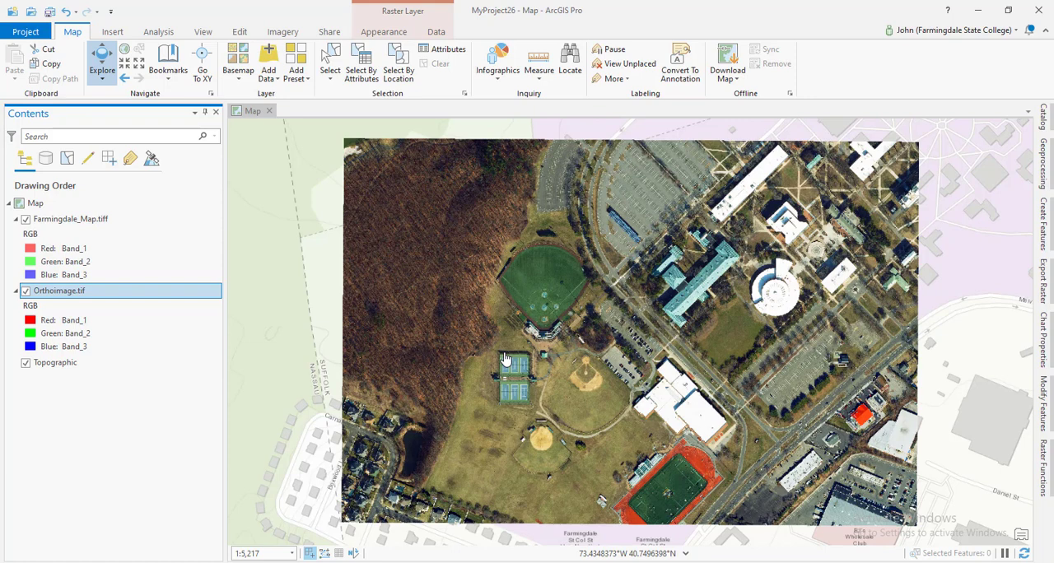
Start georeferencing the Farmingdale_Map.tiff layer with Auto Apply on, and open its control point table.
click(103, 221)
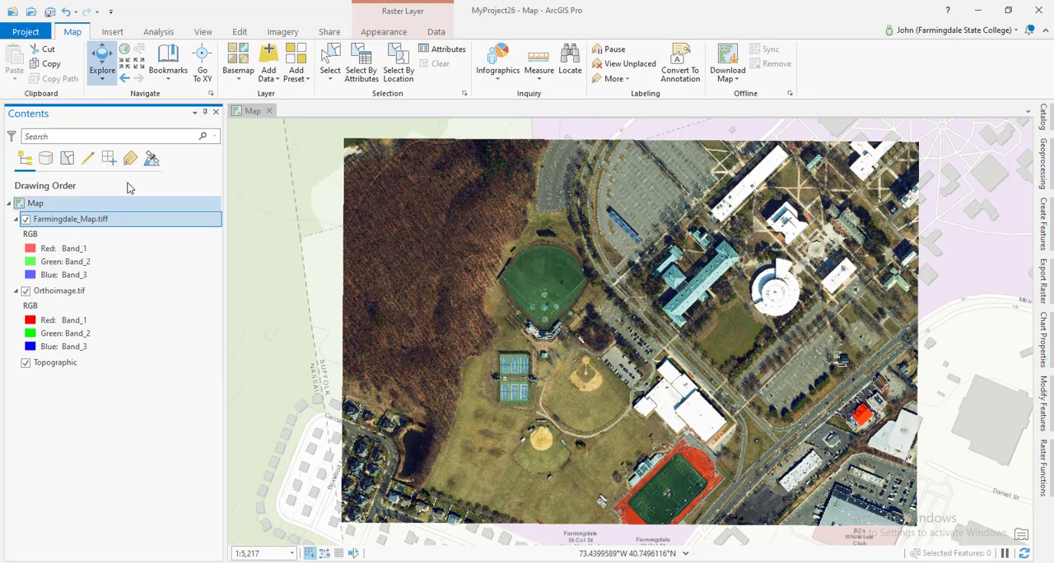
click(284, 33)
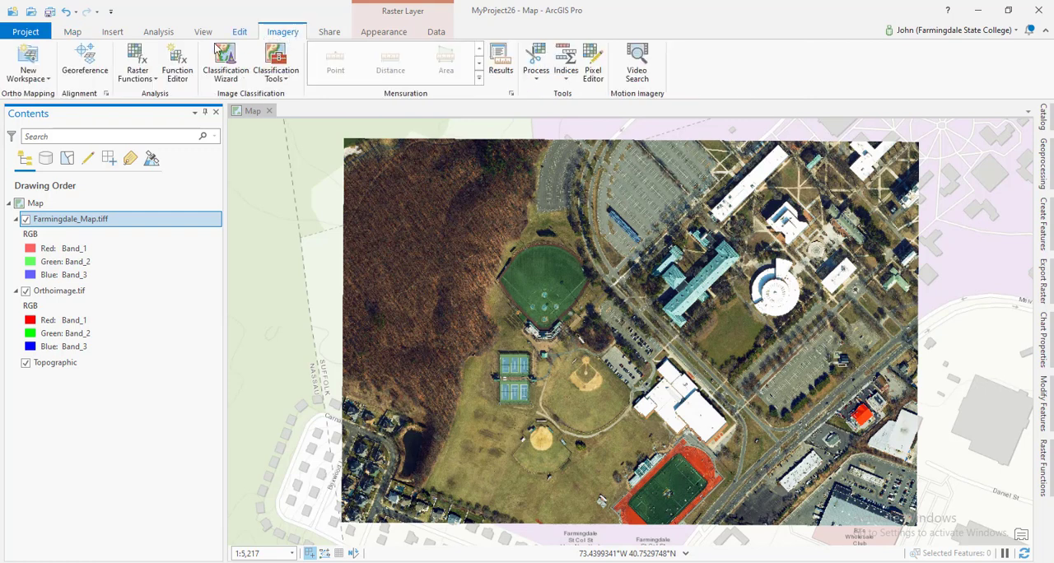
click(78, 79)
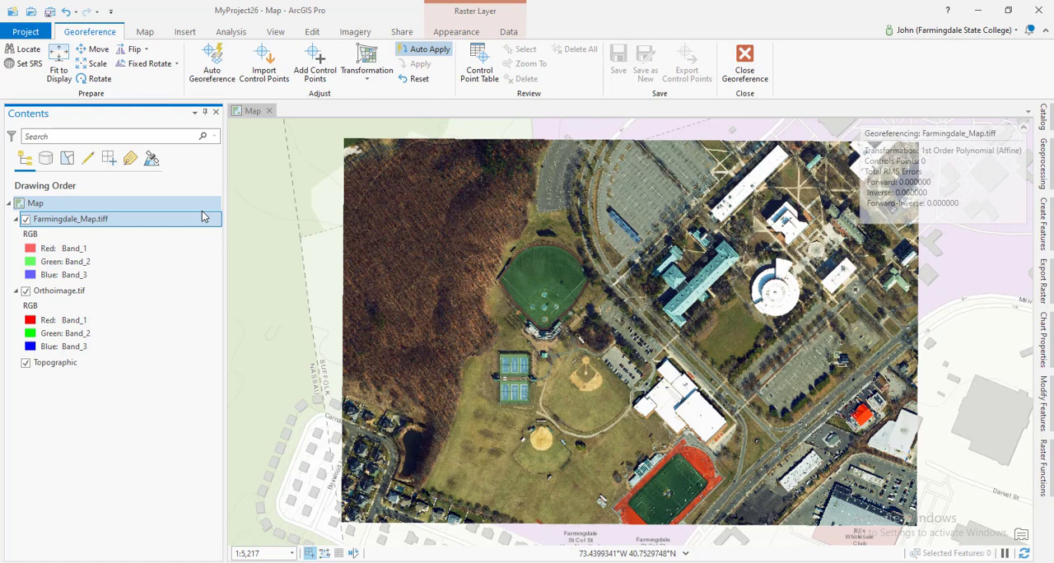
click(204, 216)
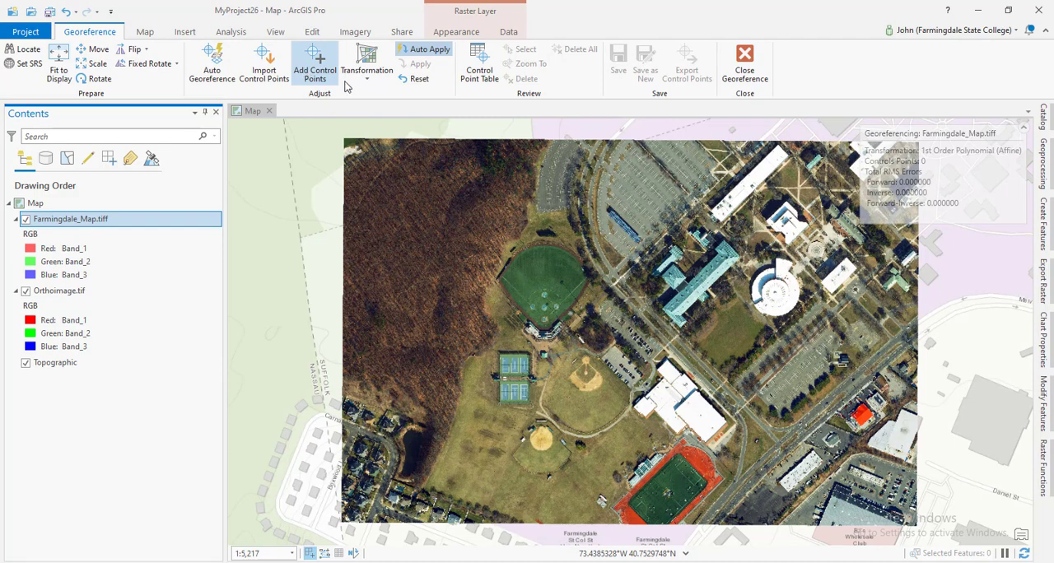
click(414, 56)
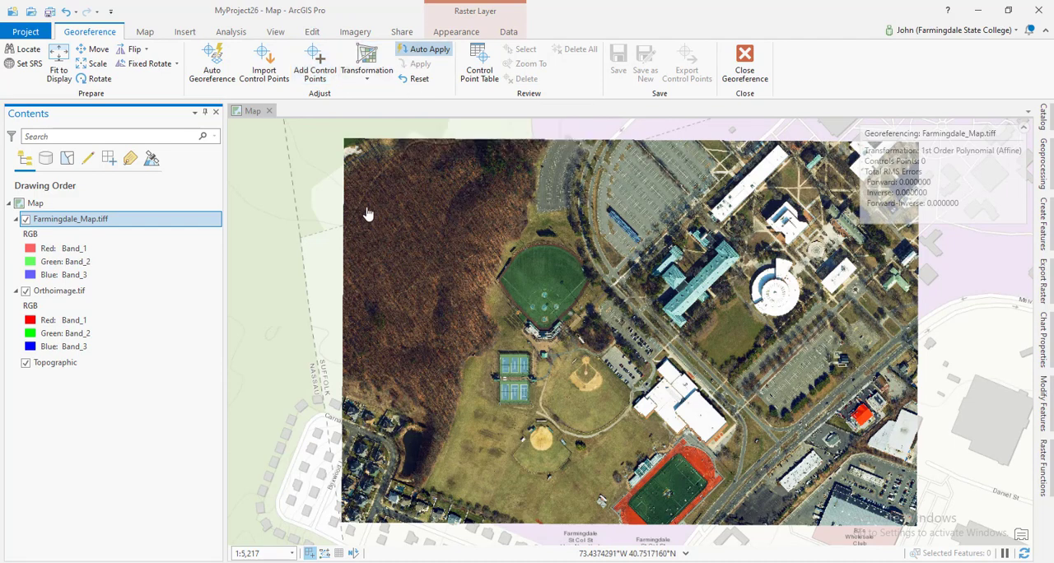
click(483, 81)
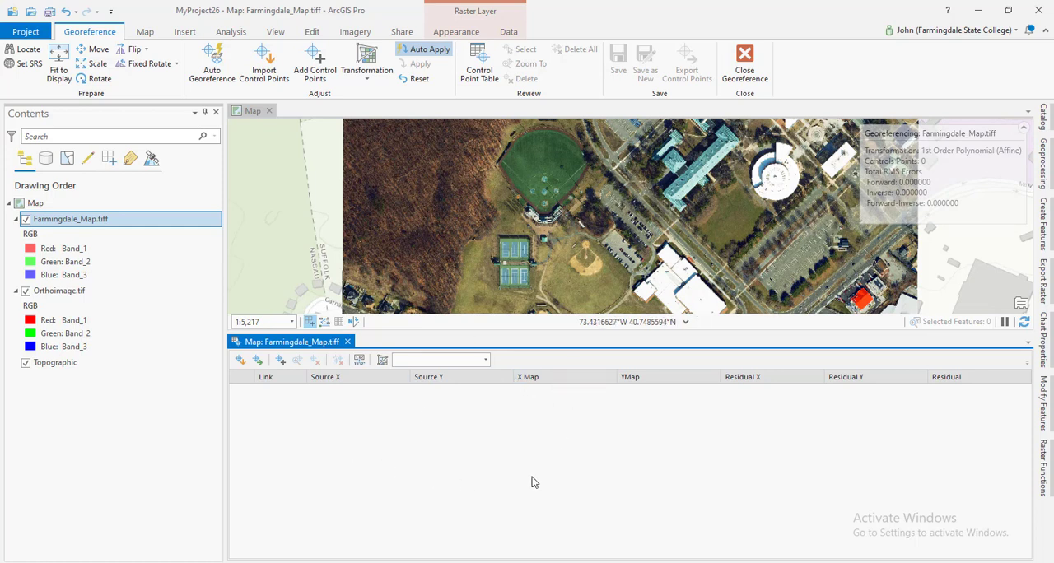
Place the first control point's source on Farmingdale_Map.tiff at the outer corner of Student Lot #9 beside Melville Road.
click(313, 68)
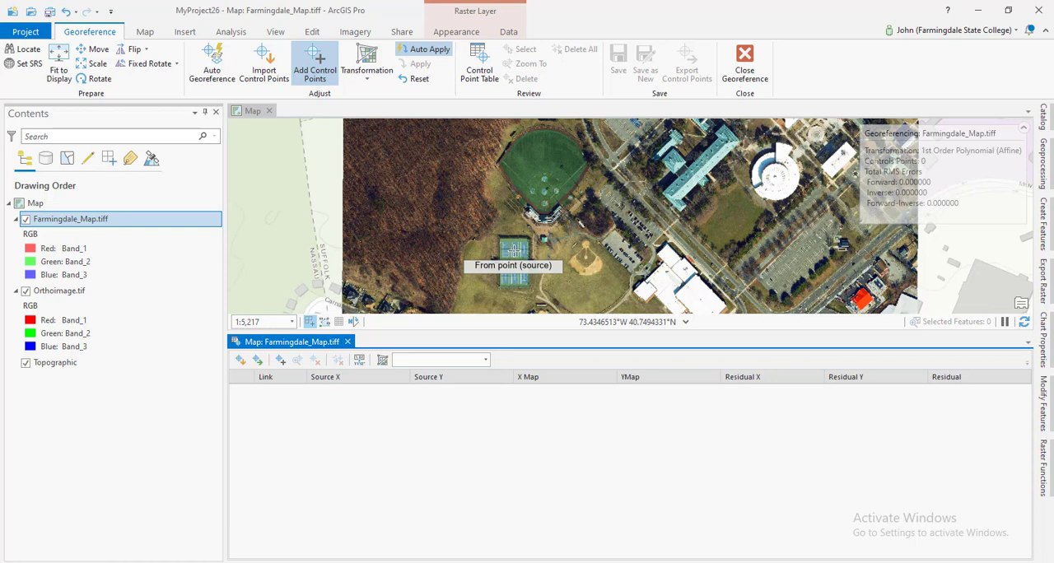
click(124, 221)
right_click(124, 221)
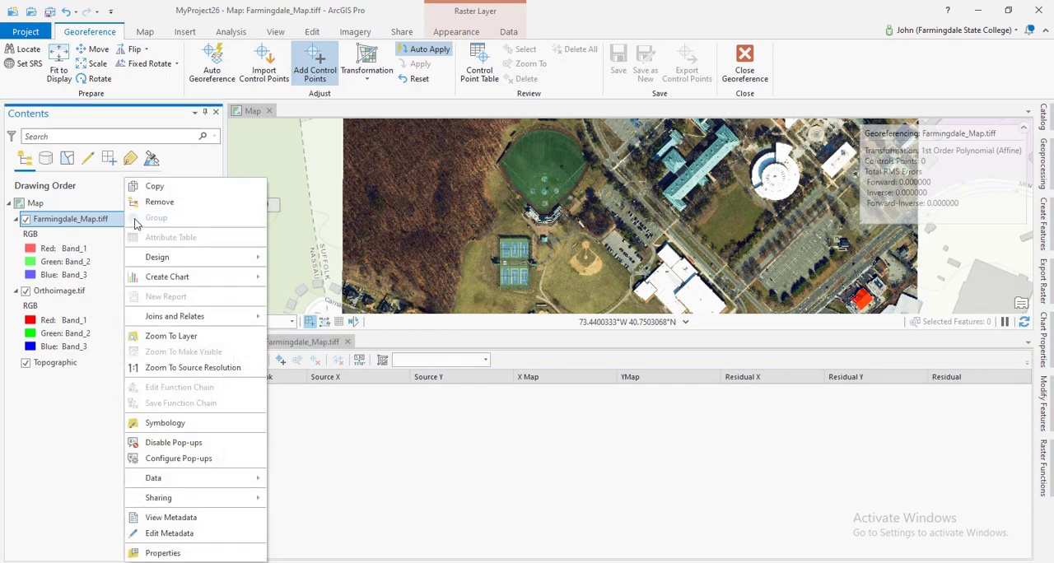
click(165, 334)
scroll(577, 255, up, 5)
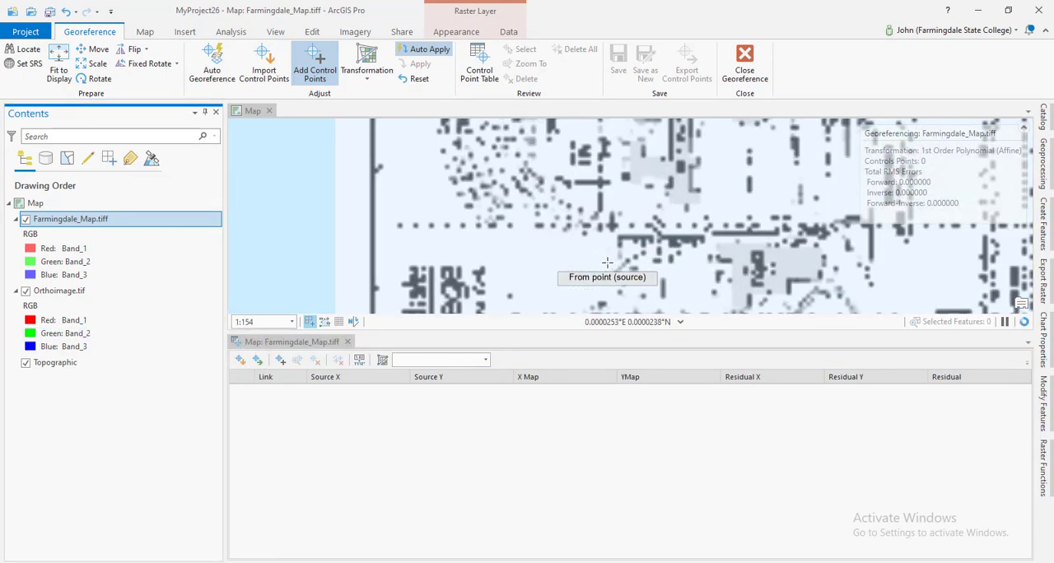
click(706, 168)
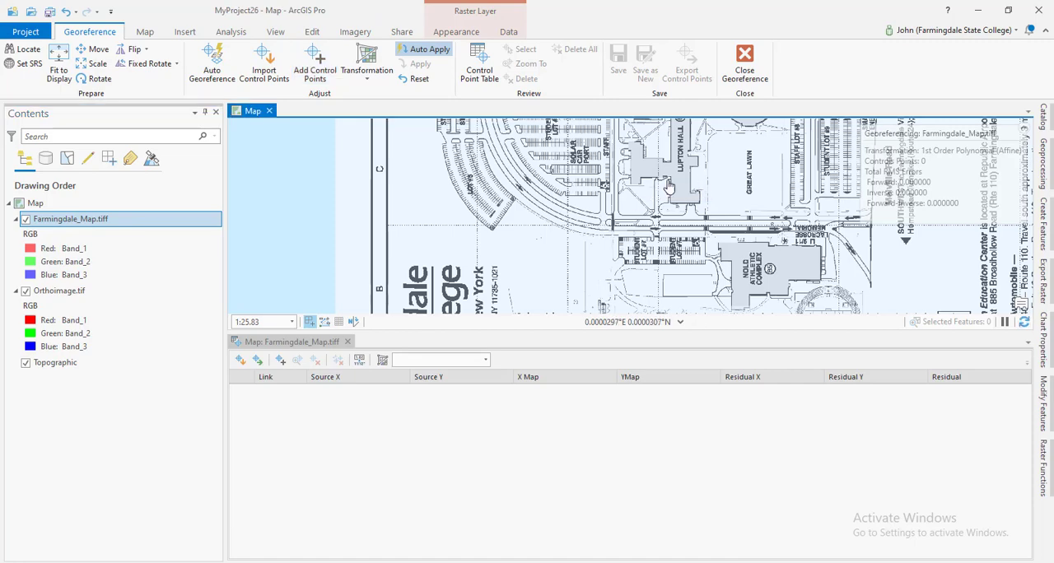
drag(769, 208, 554, 201)
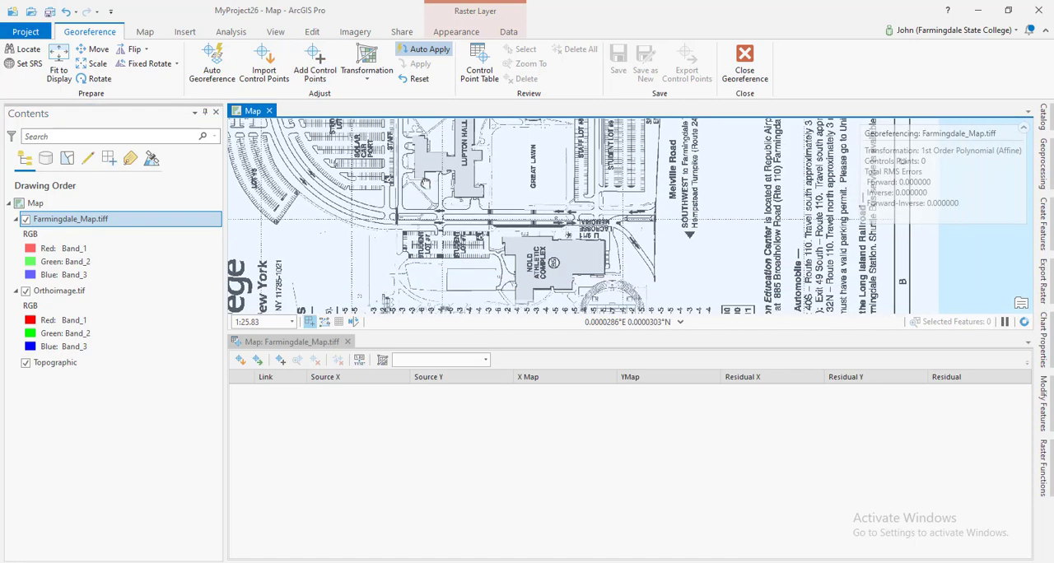
click(313, 77)
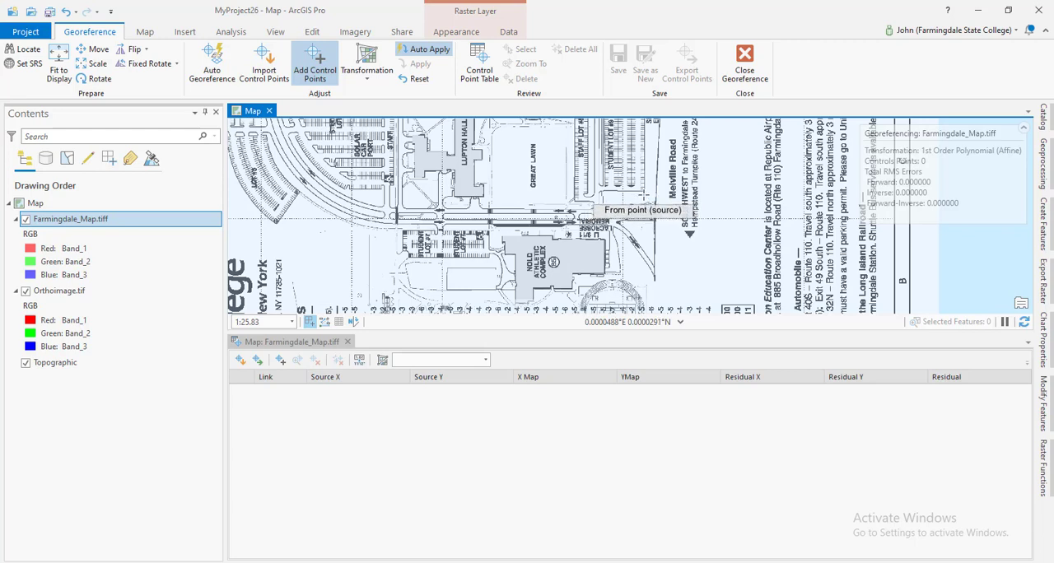
scroll(649, 186, up, 5)
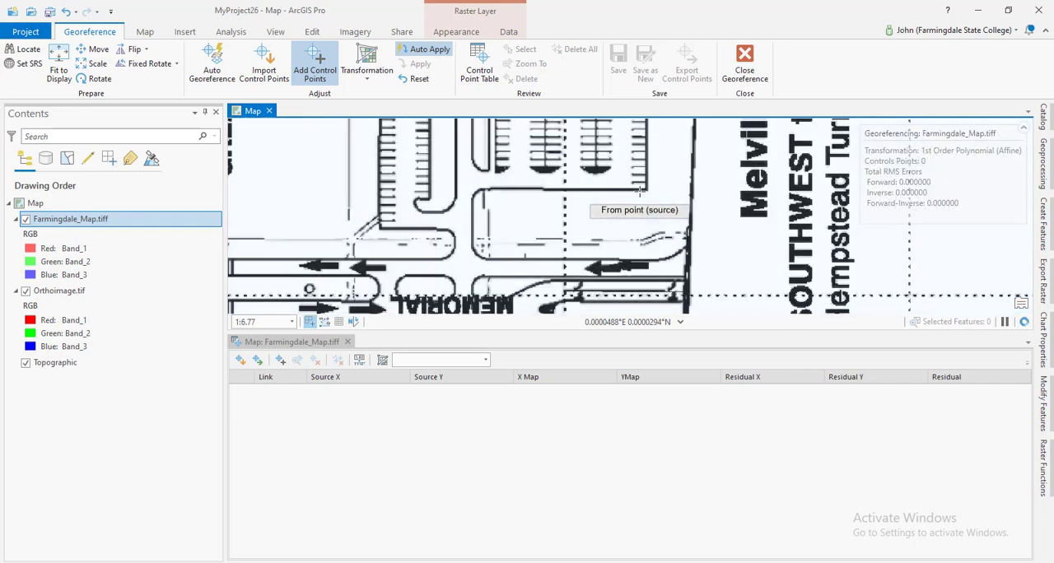
scroll(641, 189, up, 1)
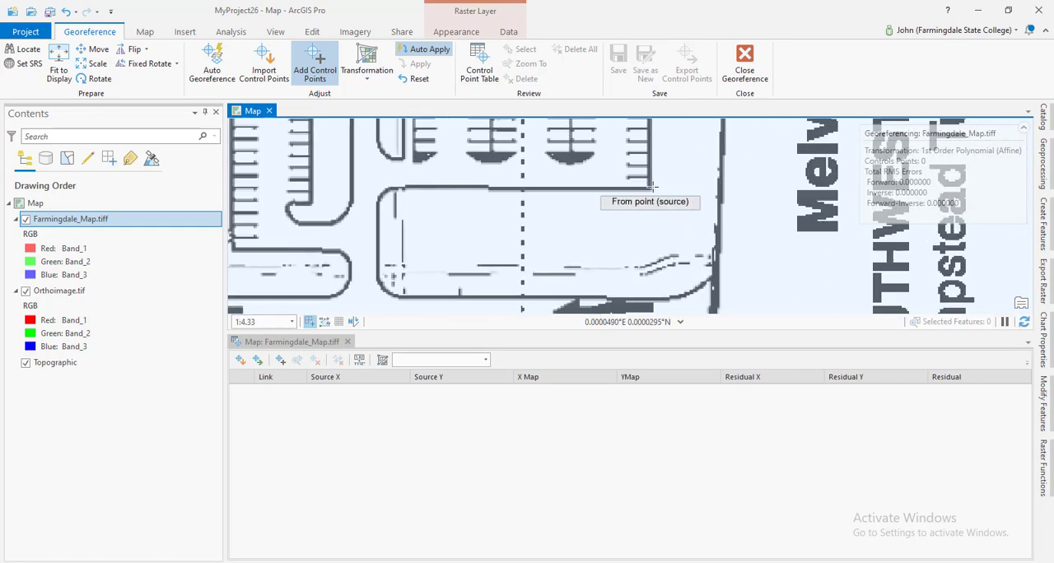
scroll(650, 186, up, 1)
scroll(651, 186, up, 5)
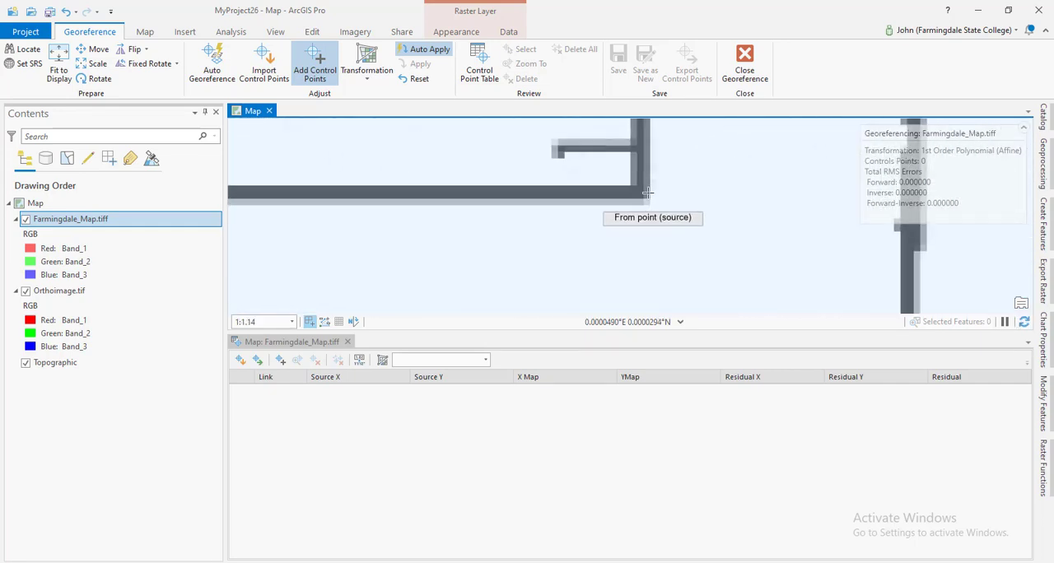
scroll(645, 196, up, 1)
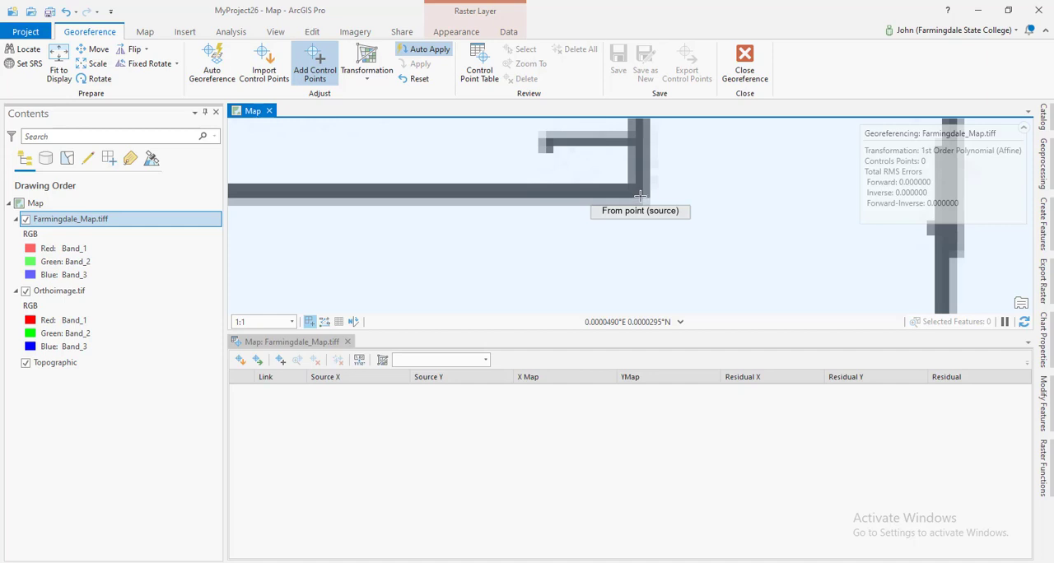
click(640, 196)
scroll(549, 243, down, 5)
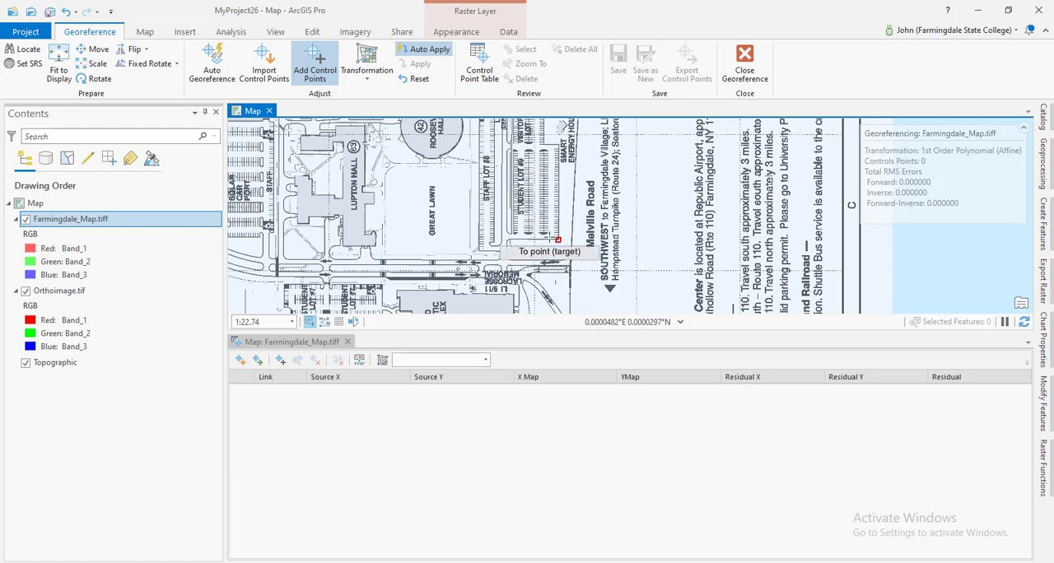
Place the first control point's target on Orthoimage.tif at the matching outer corner of the tree-lined parking lot beside the divided road.
right_click(79, 293)
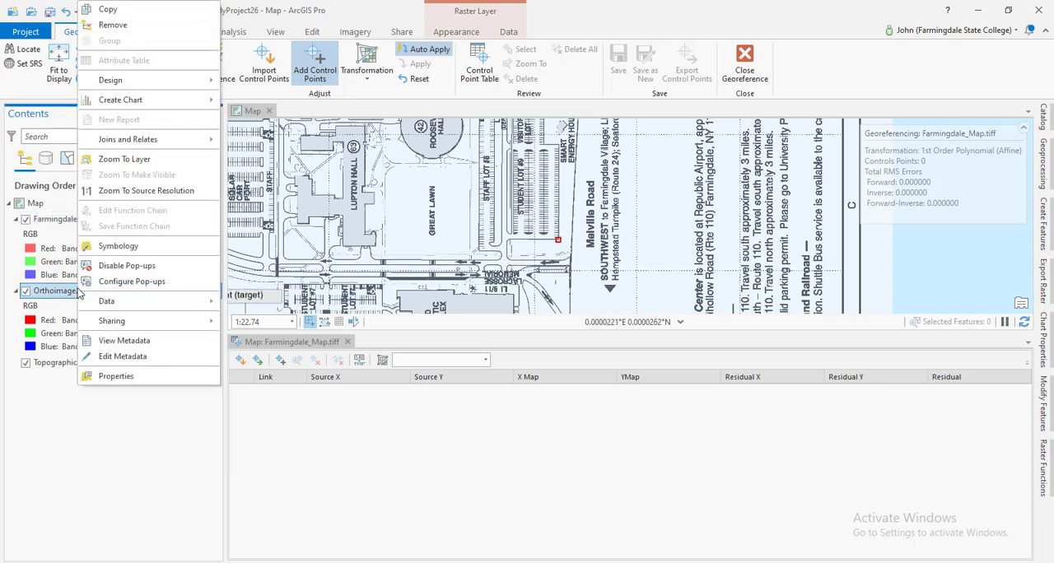
click(120, 165)
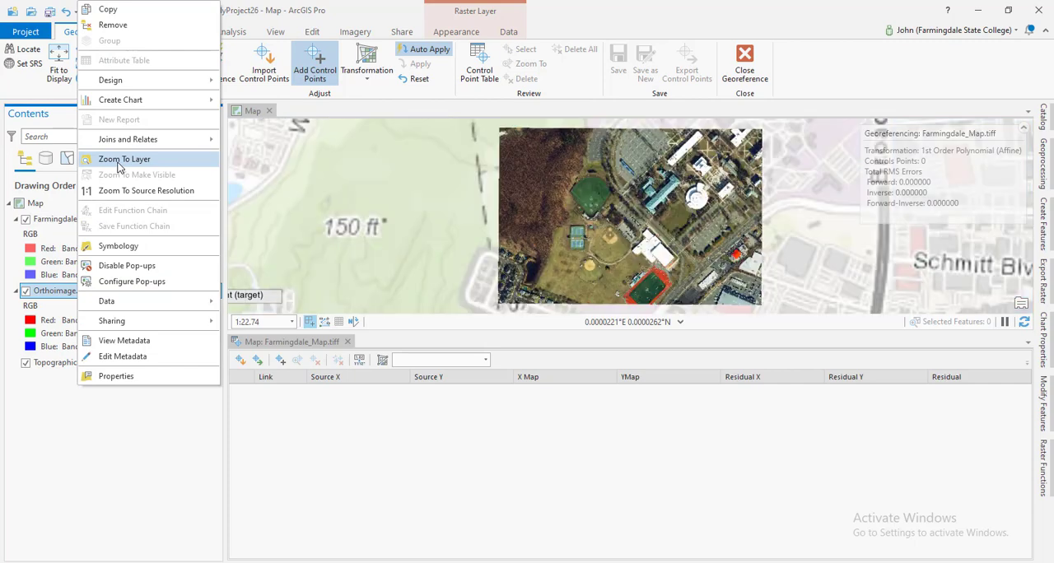
scroll(700, 245, up, 2)
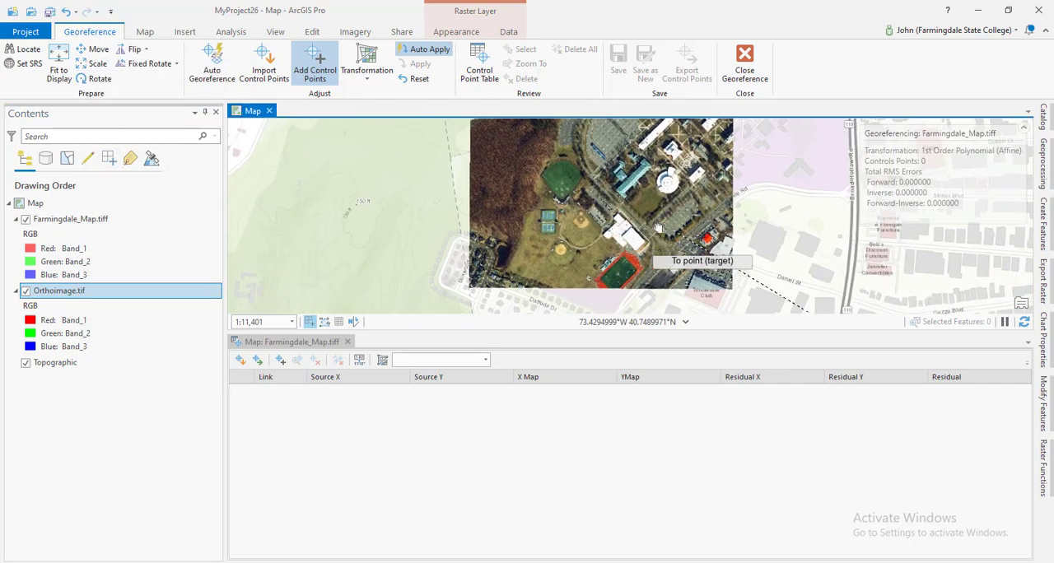
scroll(660, 237, up, 10)
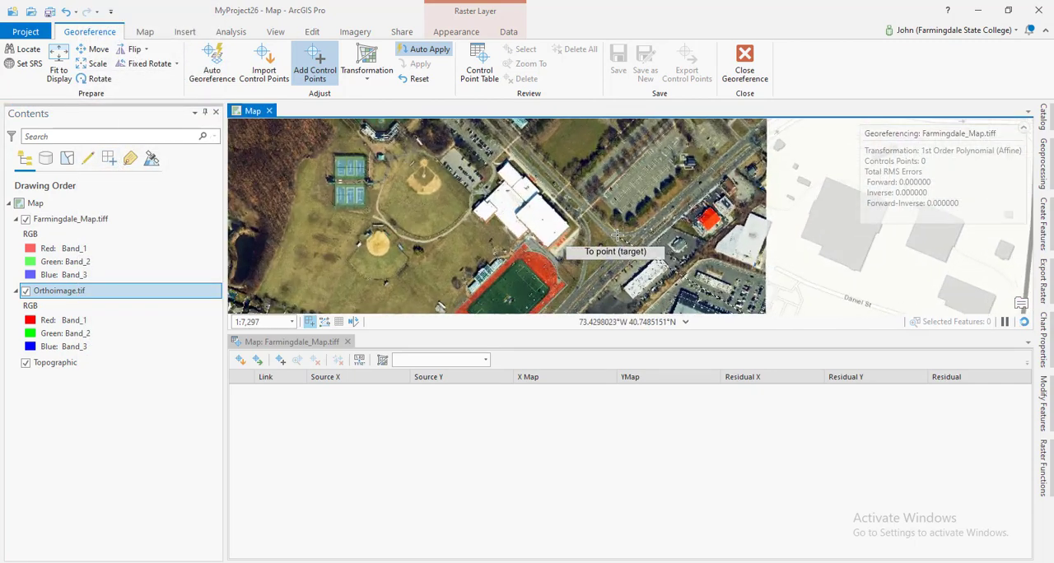
scroll(651, 209, up, 6)
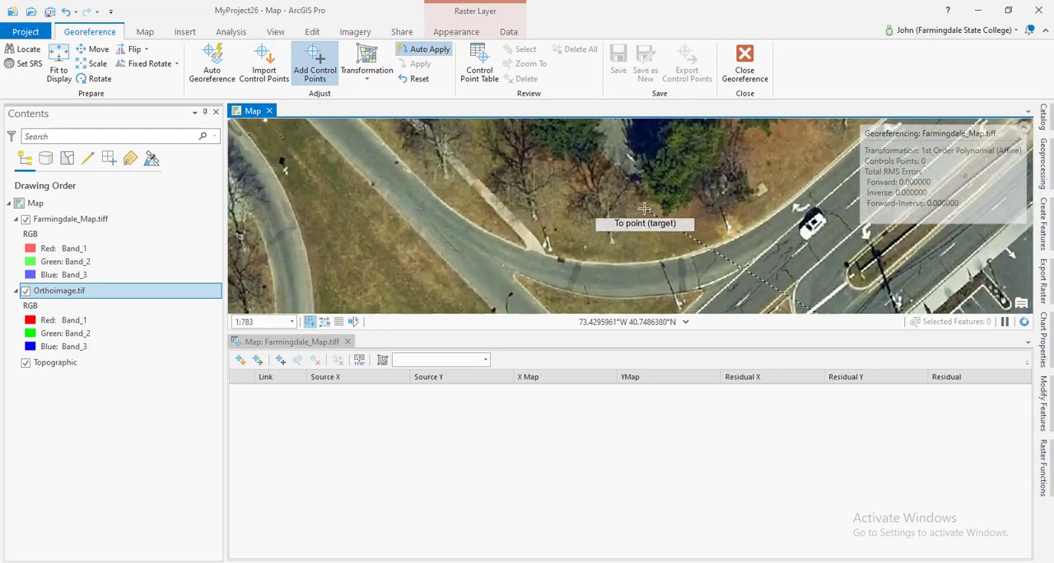
scroll(589, 276, up, 4)
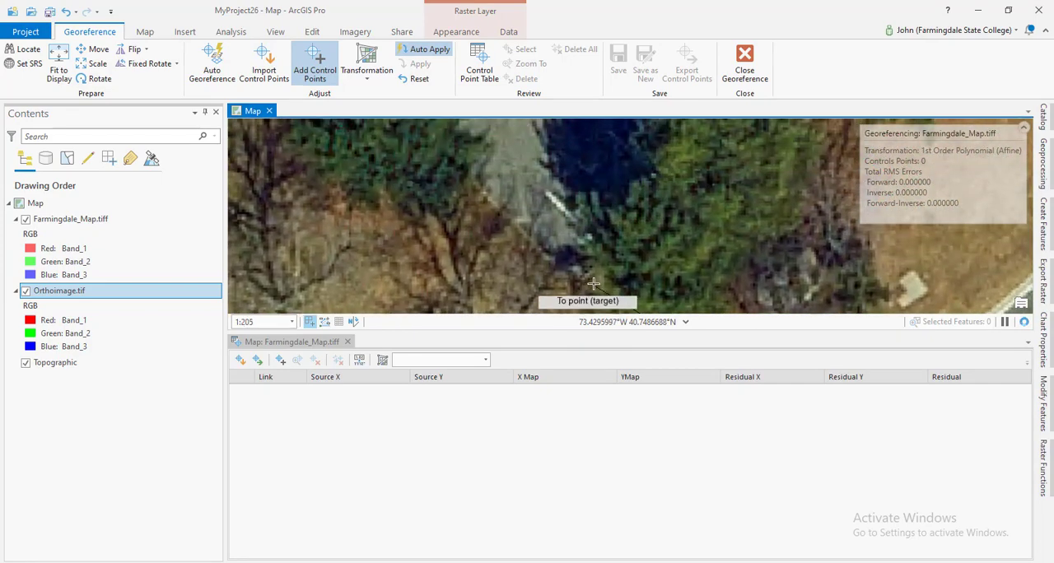
drag(598, 253, 576, 183)
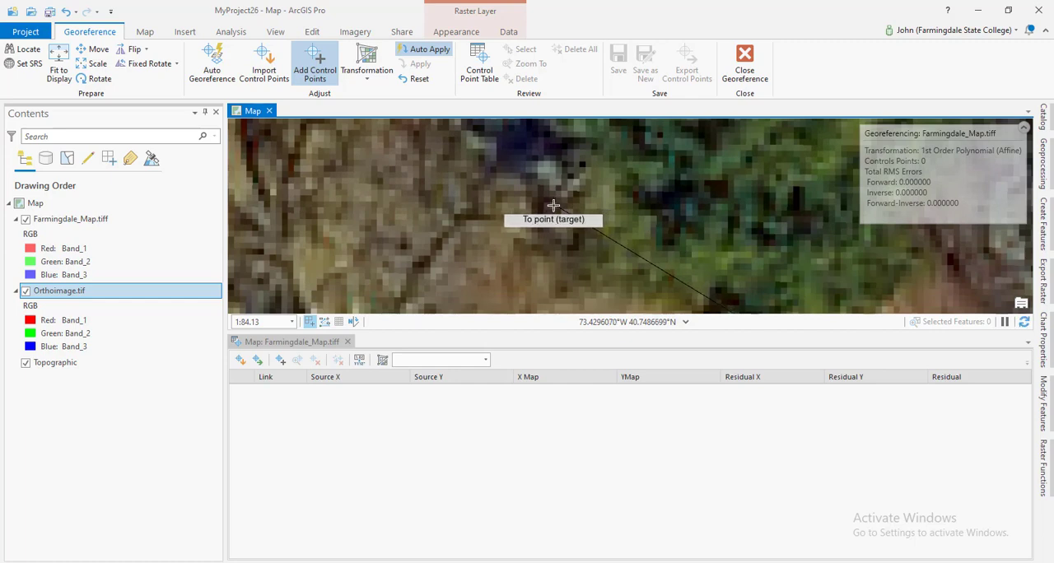
click(553, 205)
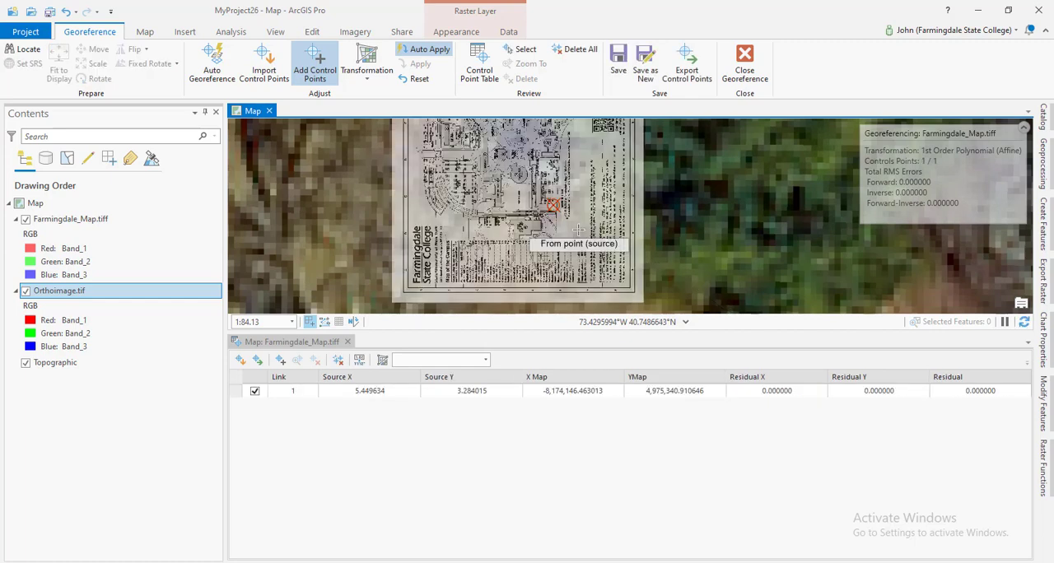
Place the second control point's source on Farmingdale_Map.tiff at the outer corner of Student Lot #5, by the staff parking facing Hale Hall.
scroll(578, 229, down, 5)
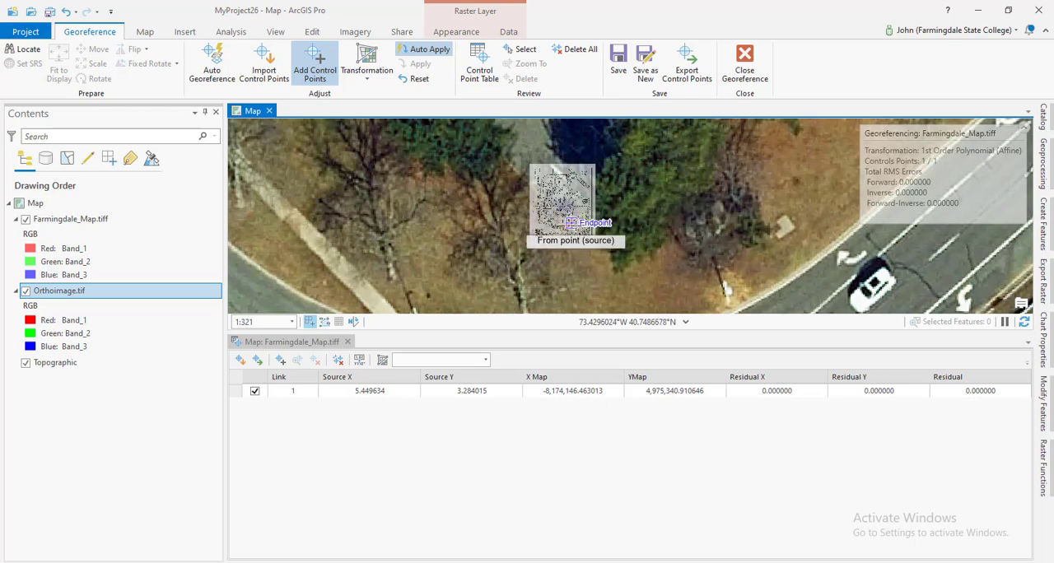
scroll(535, 221, up, 3)
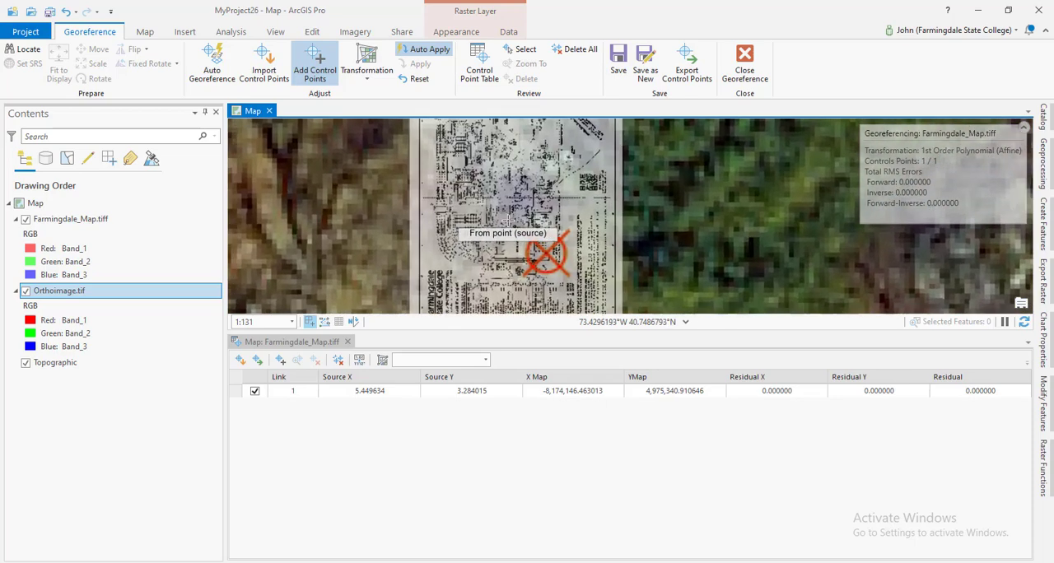
scroll(509, 220, up, 2)
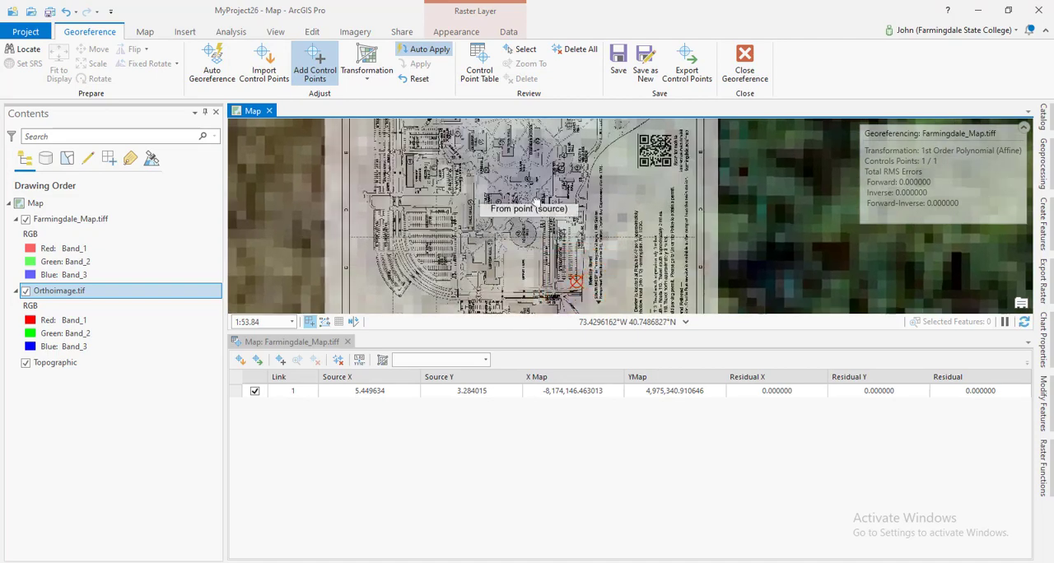
drag(536, 203, 580, 194)
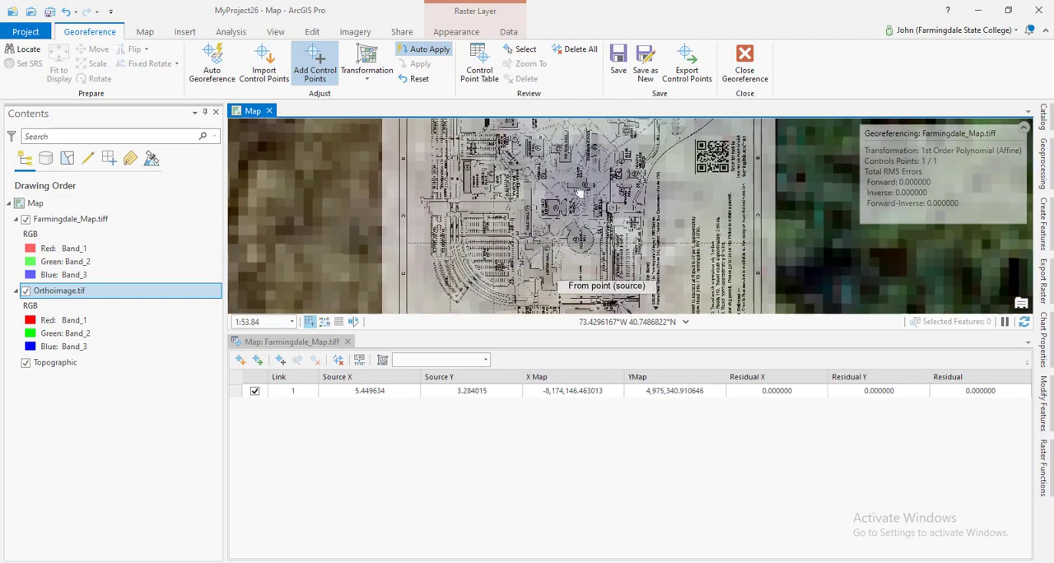
scroll(576, 192, up, 2)
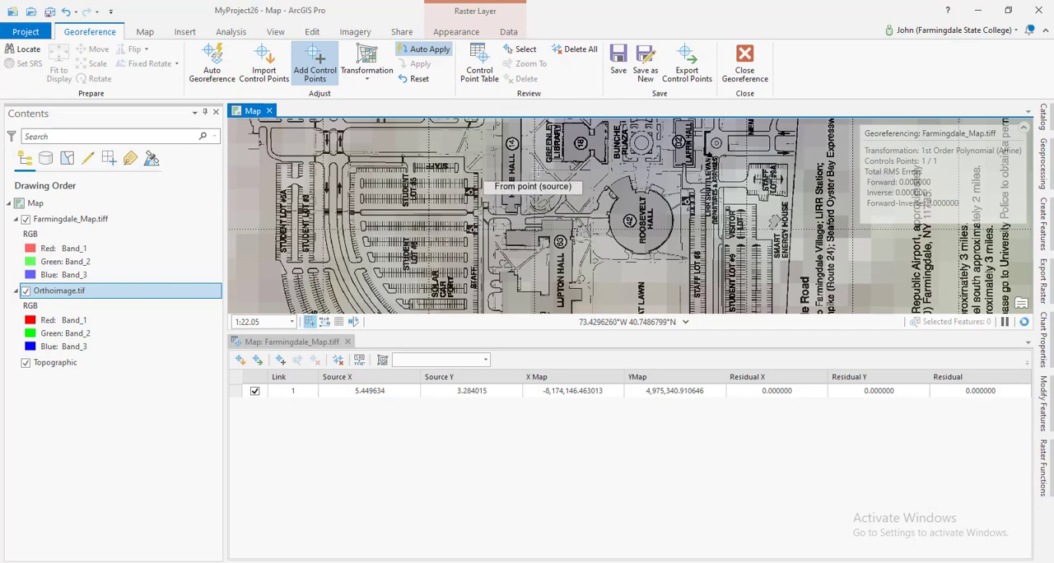
scroll(537, 169, up, 3)
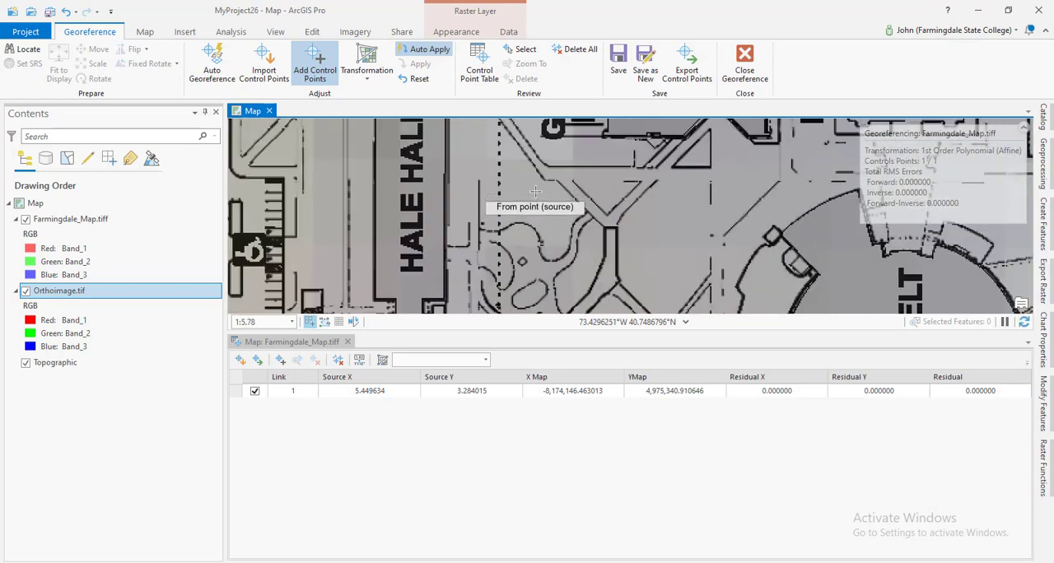
scroll(536, 192, down, 2)
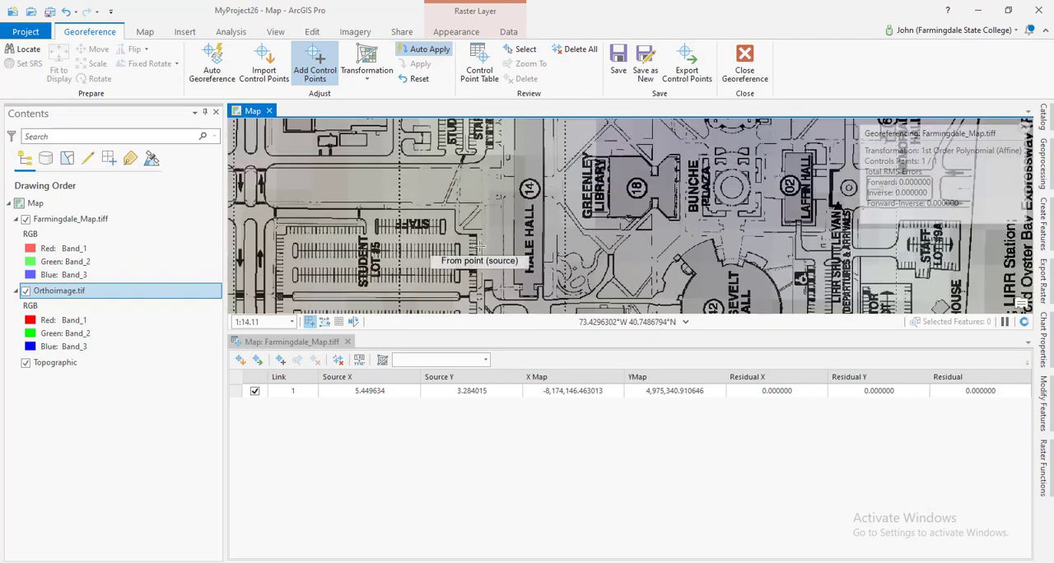
scroll(452, 209, up, 4)
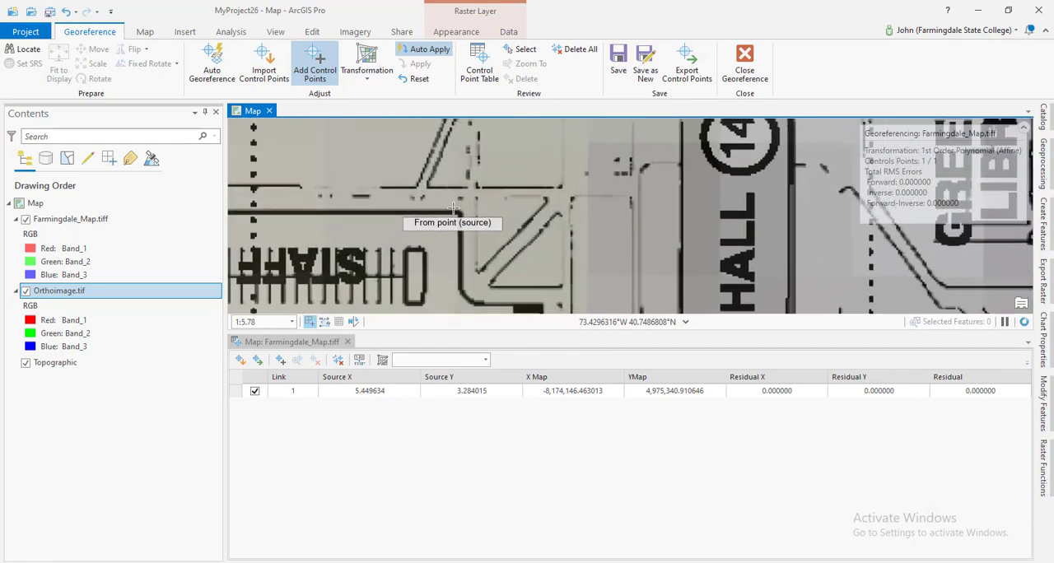
scroll(463, 215, up, 2)
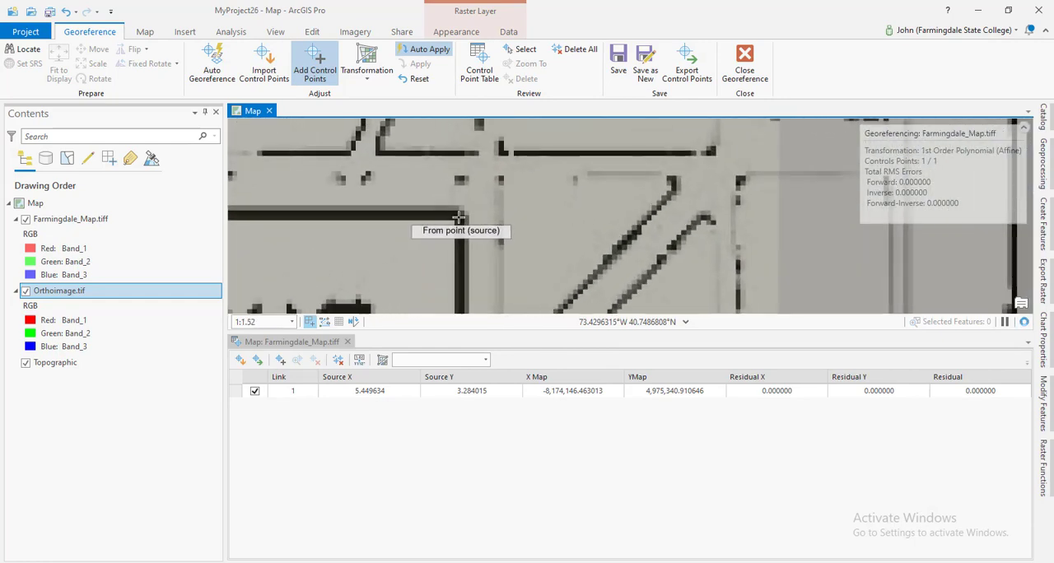
scroll(460, 217, up, 2)
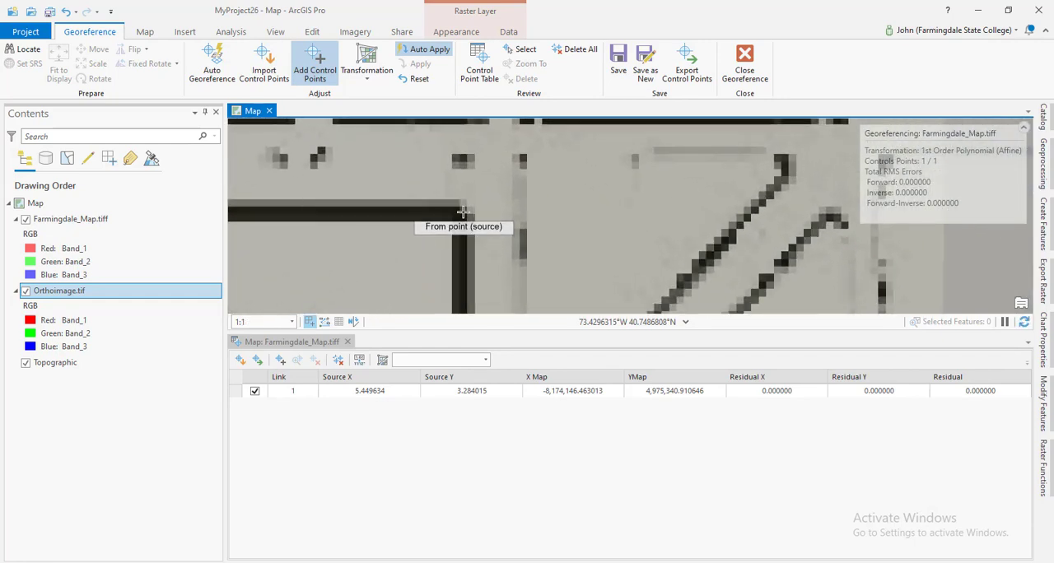
click(461, 210)
Place the second control point's target on Orthoimage.tif at the matching parking lot corner beside the long white-roofed Hale Hall.
scroll(461, 215, down, 7)
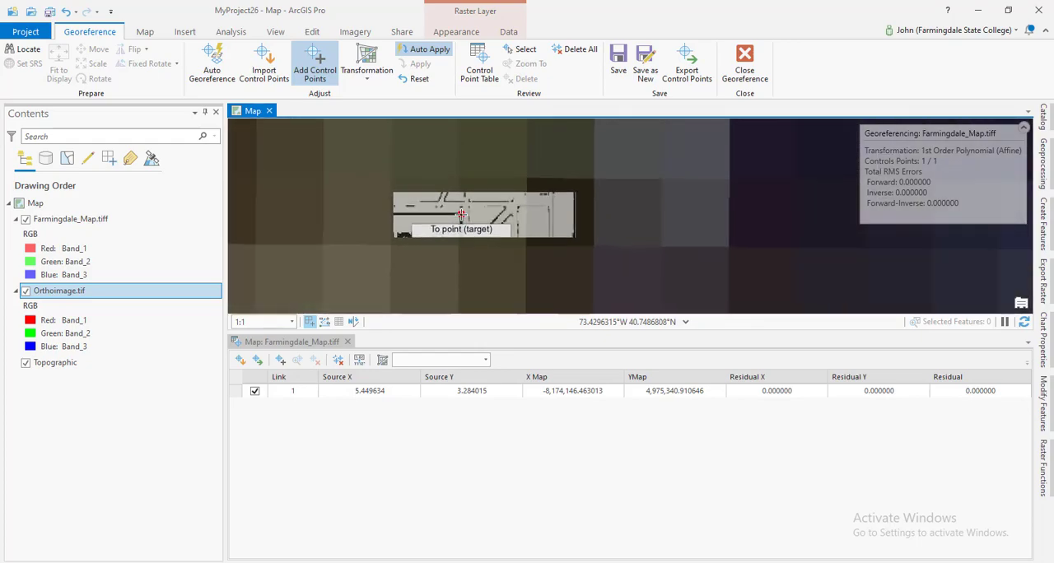
scroll(459, 240, down, 2)
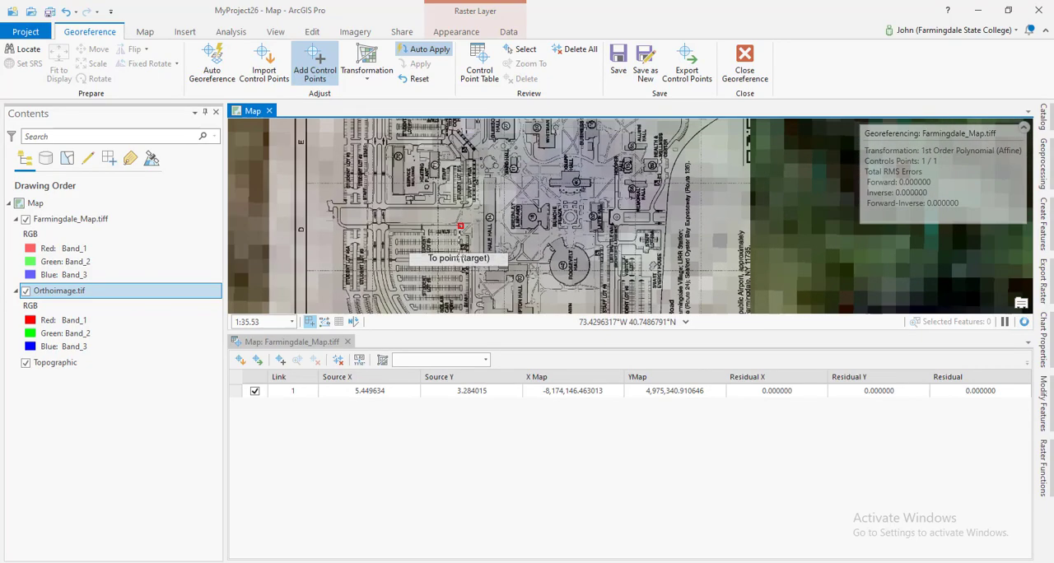
scroll(458, 277, up, 4)
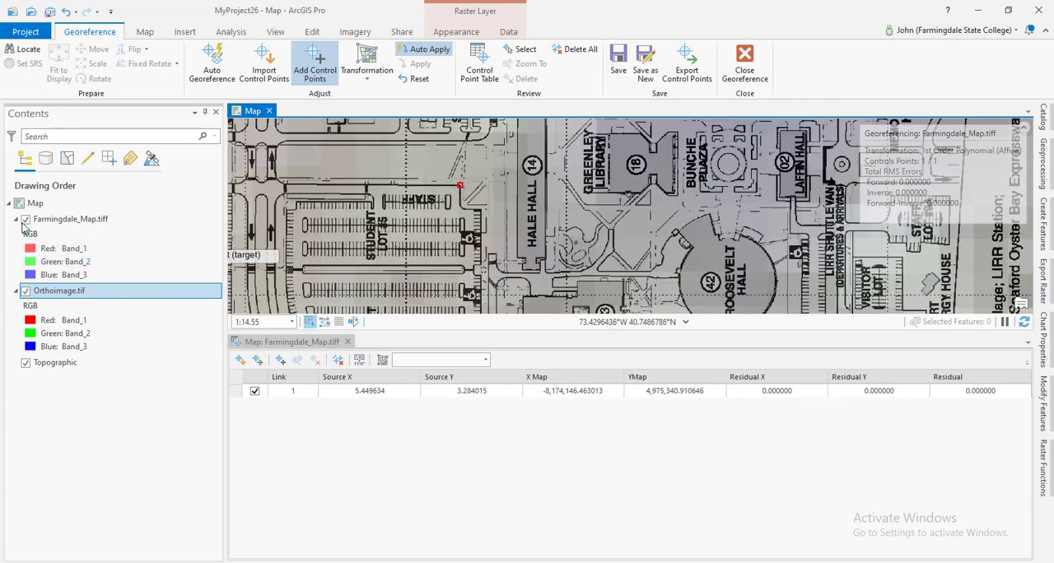
scroll(247, 231, down, 8)
scroll(275, 235, down, 10)
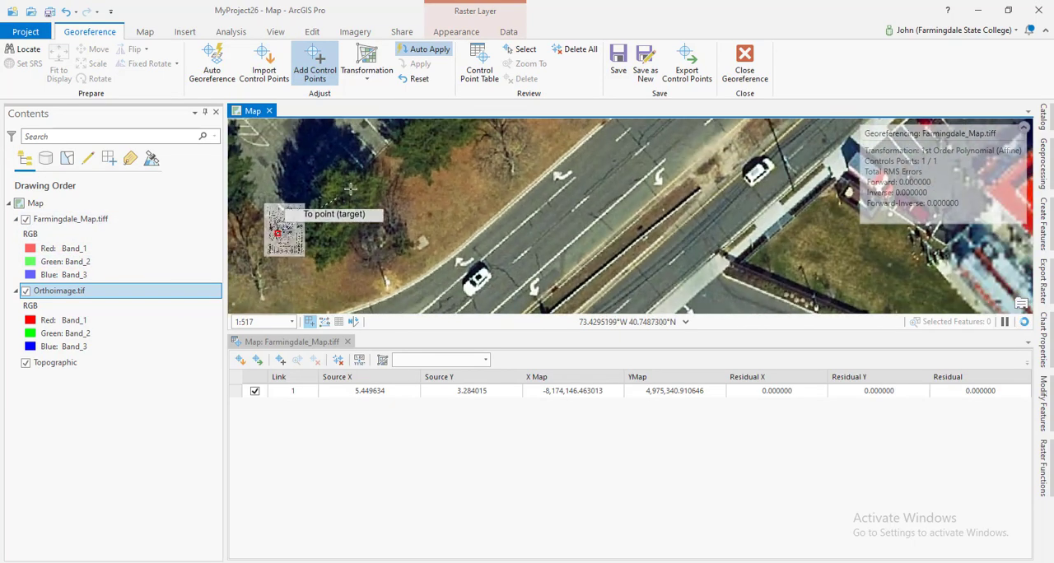
drag(365, 178, 467, 357)
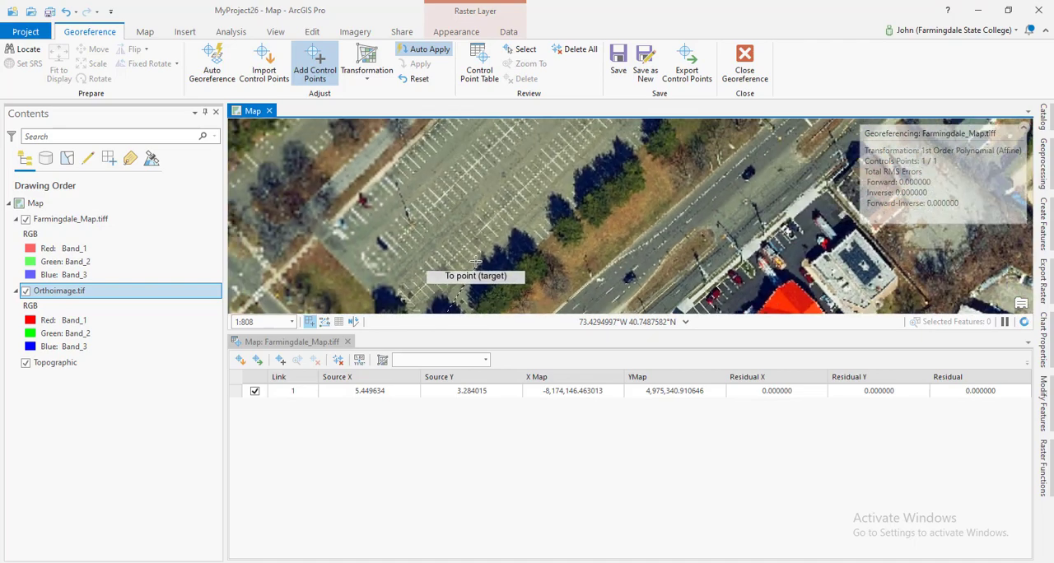
scroll(475, 261, down, 3)
drag(580, 190, 589, 333)
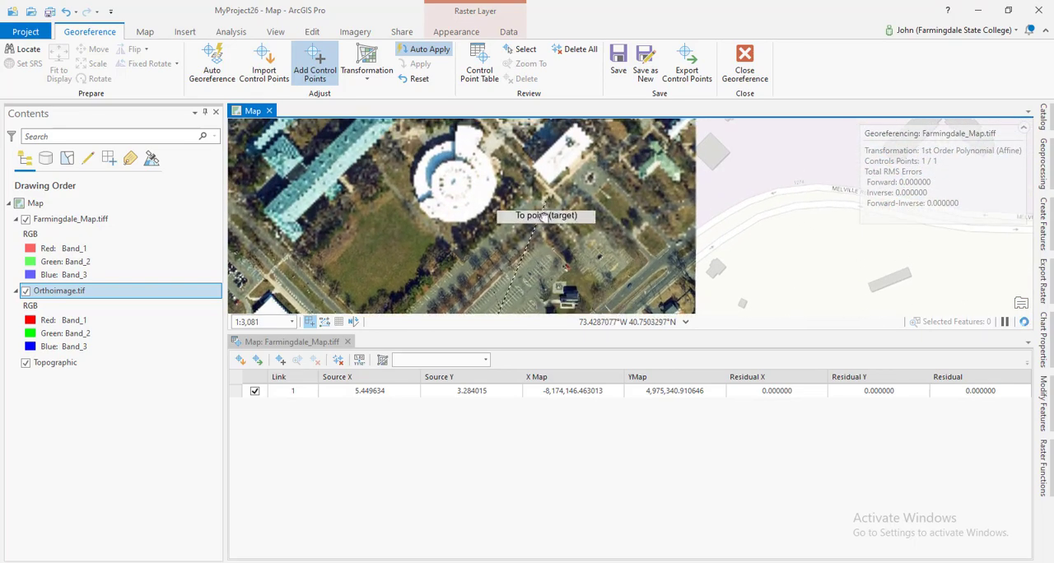
drag(547, 203, 500, 338)
drag(459, 240, 546, 354)
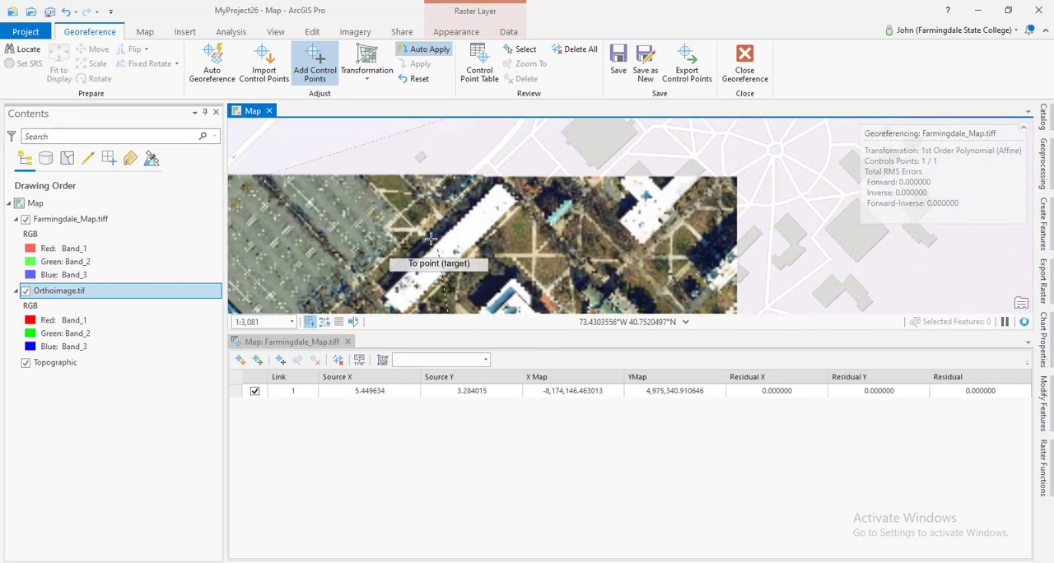
drag(403, 220, 489, 254)
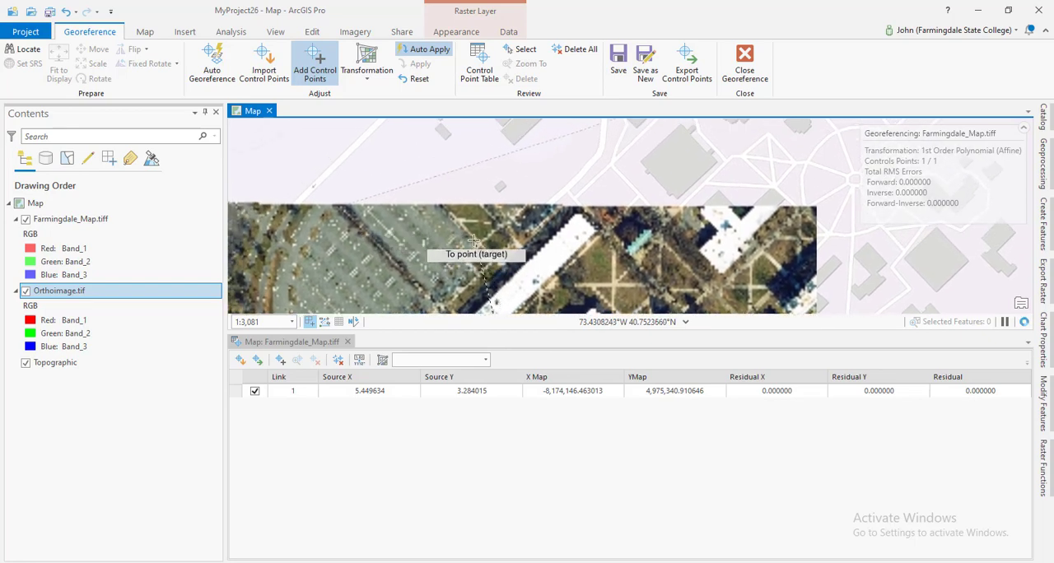
scroll(492, 240, up, 5)
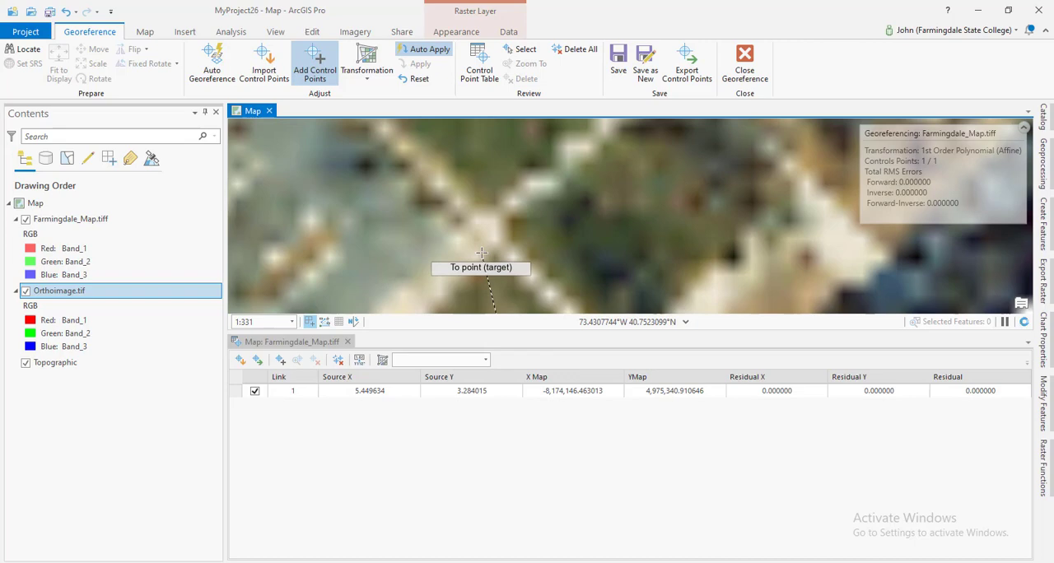
scroll(458, 228, down, 2)
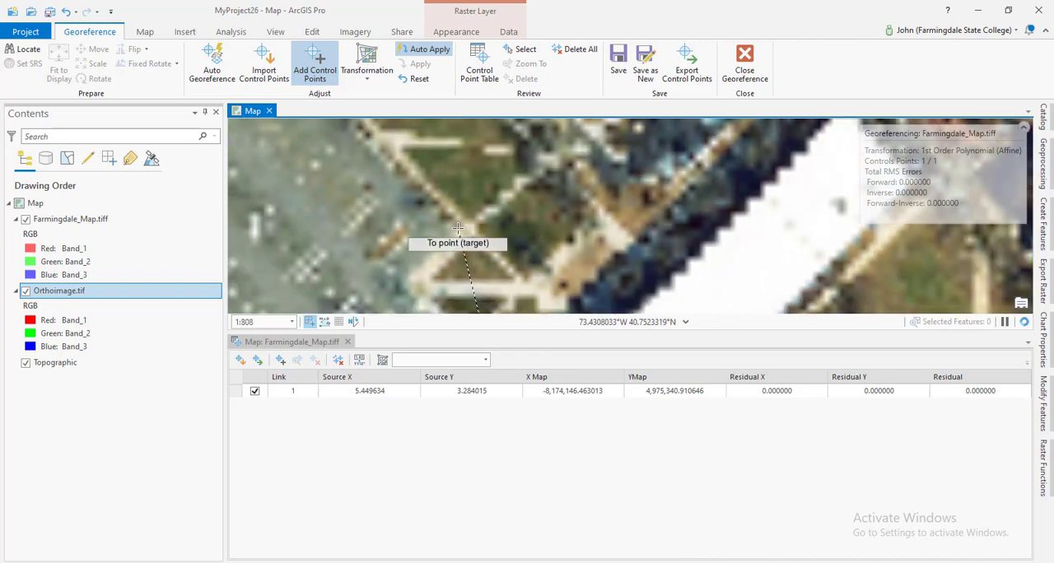
scroll(458, 227, up, 4)
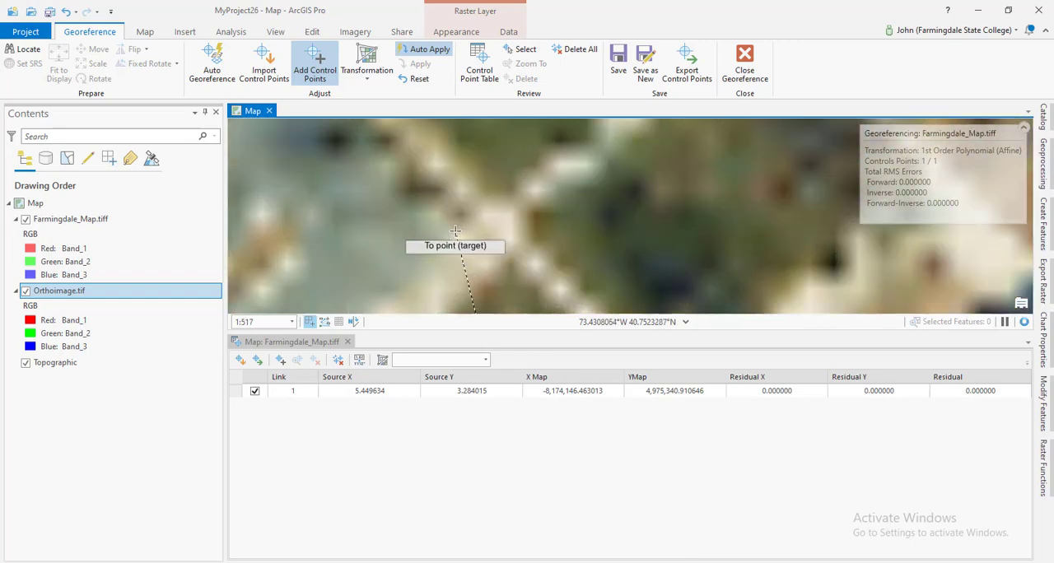
scroll(449, 249, down, 10)
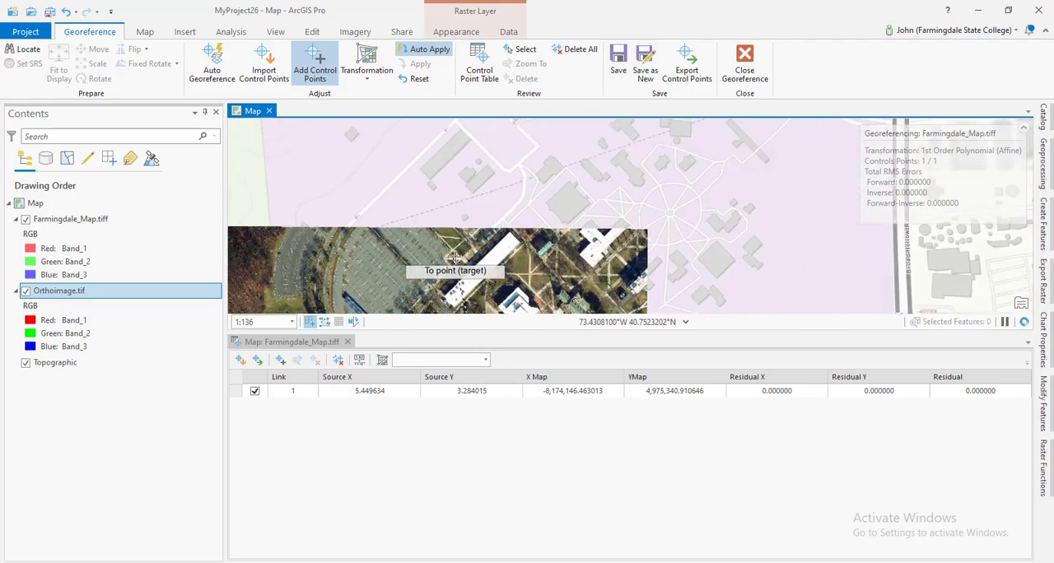
scroll(445, 240, up, 4)
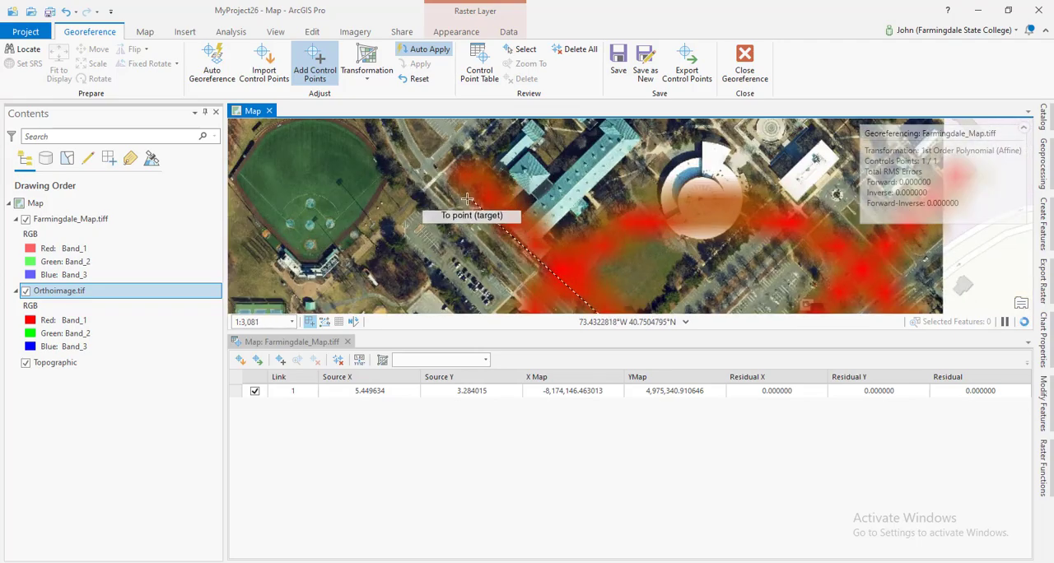
scroll(480, 212, up, 3)
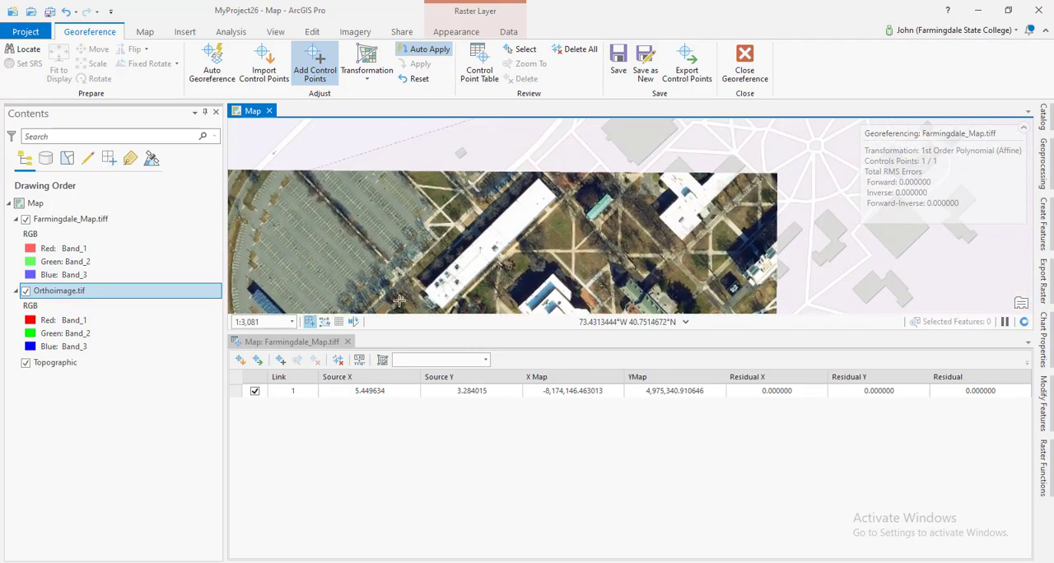
scroll(396, 224, up, 8)
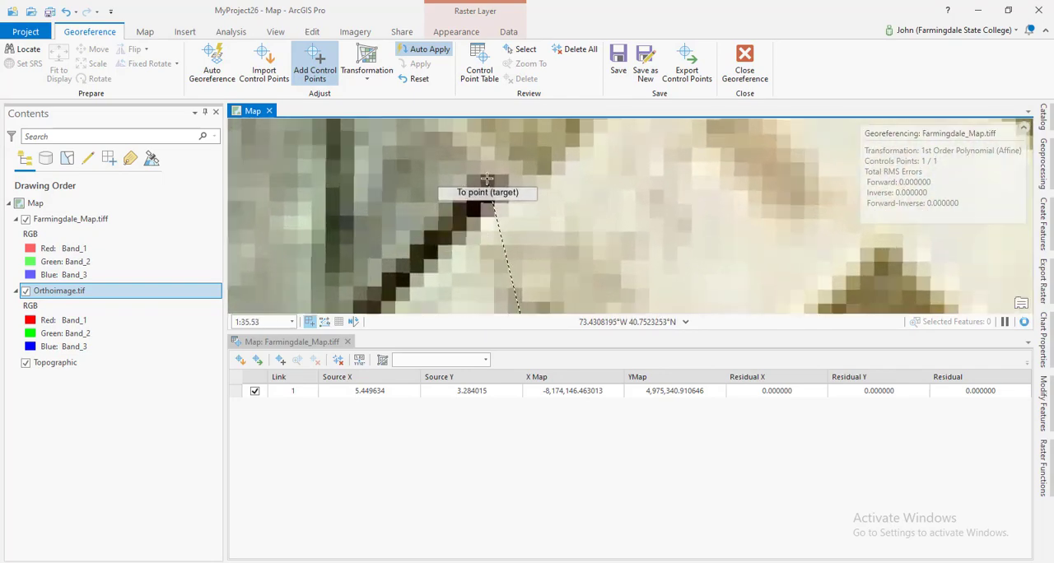
click(486, 178)
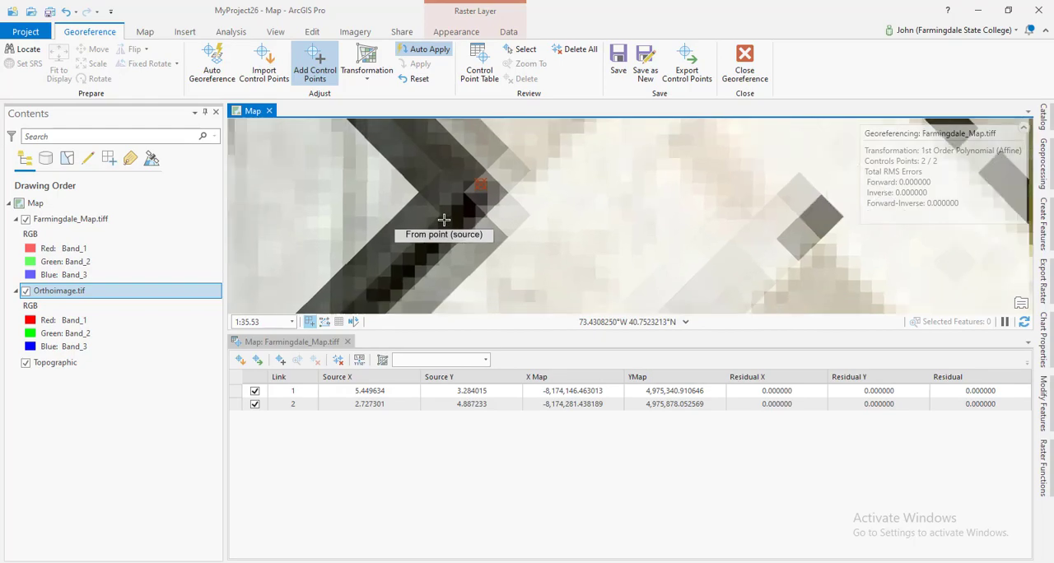
scroll(444, 220, down, 10)
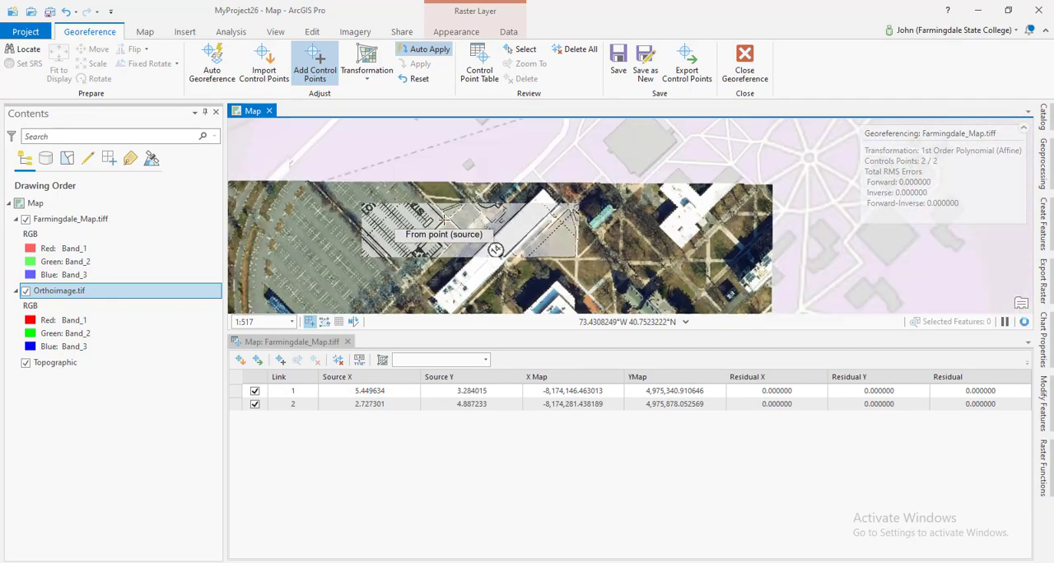
Set the transparency of Farmingdale_Map.tiff to 0% for a clear view of the plan around Student Lot #7.
drag(452, 245, 496, 140)
drag(493, 247, 505, 212)
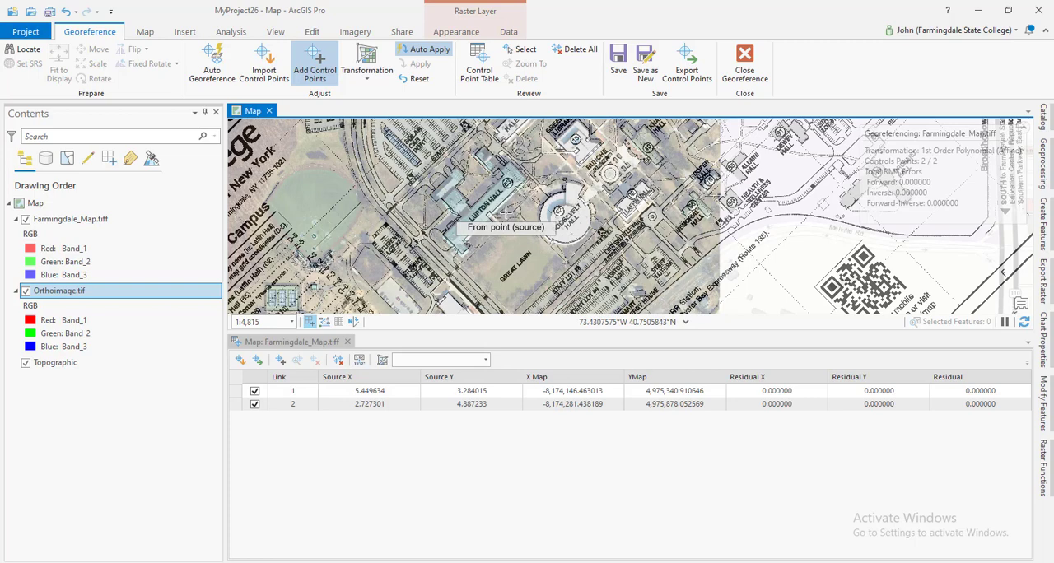
drag(411, 257, 451, 195)
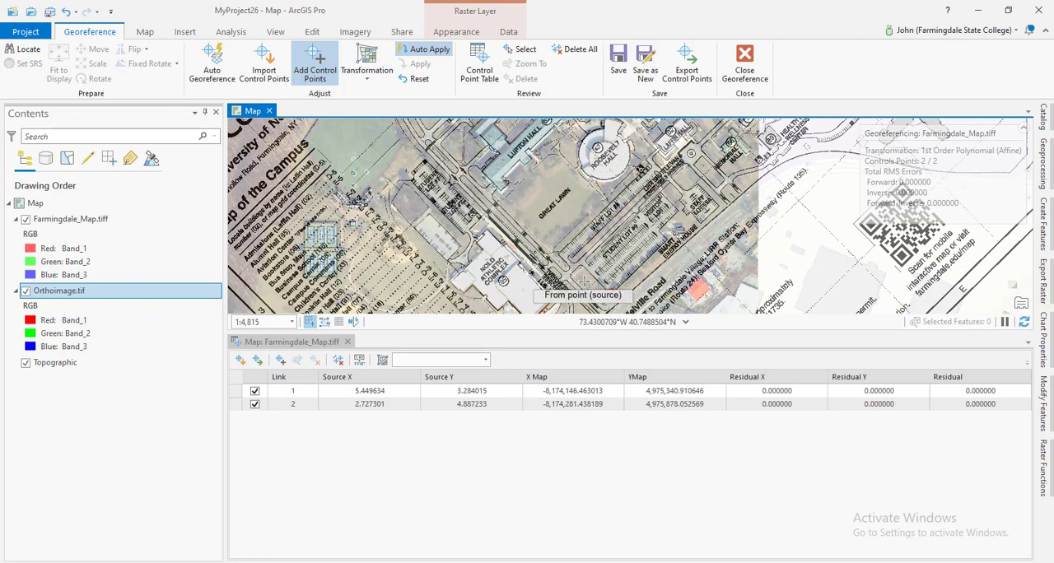
scroll(452, 151, up, 4)
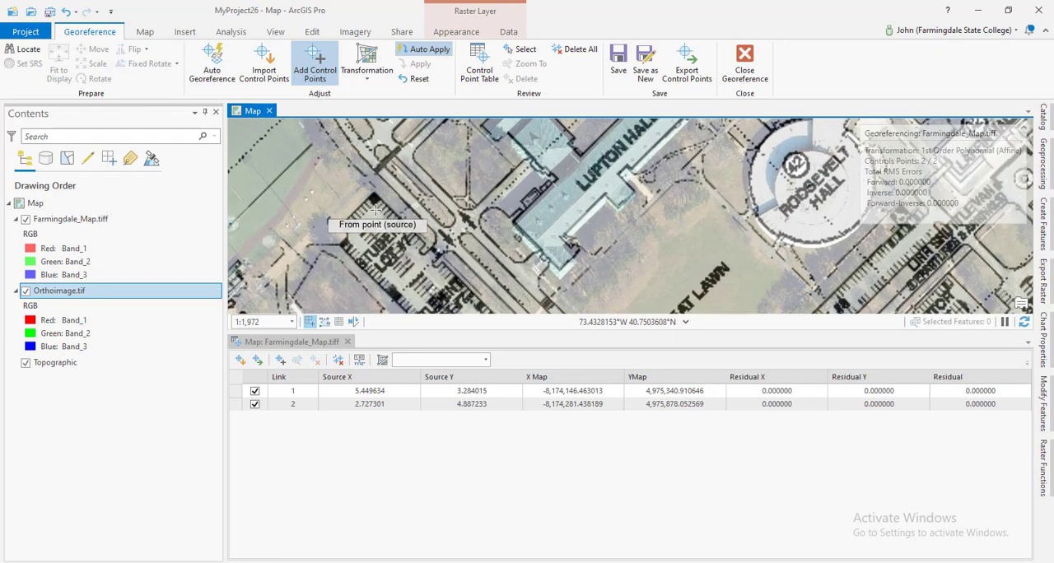
scroll(363, 221, up, 3)
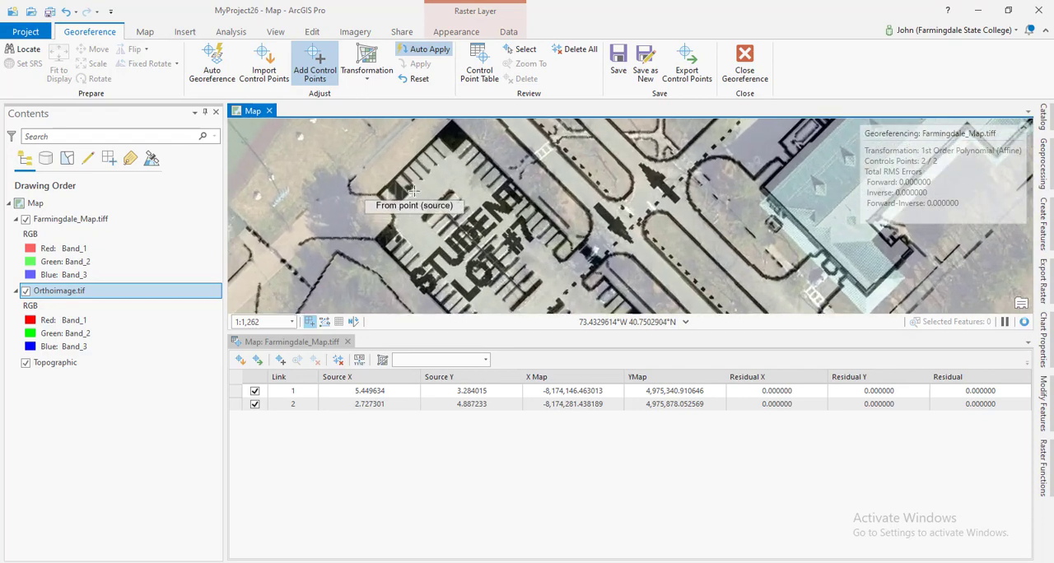
scroll(359, 204, up, 3)
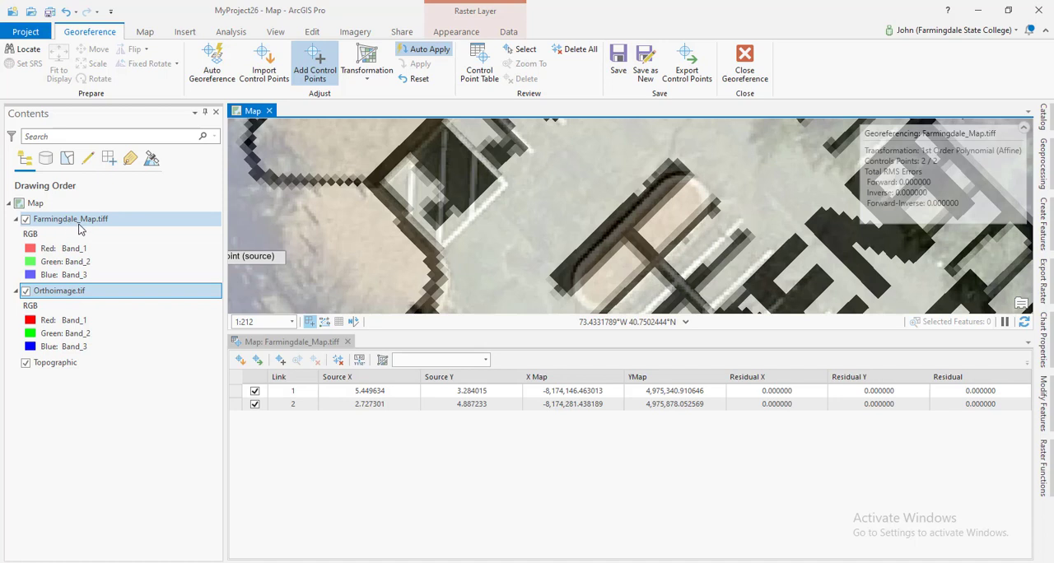
click(360, 34)
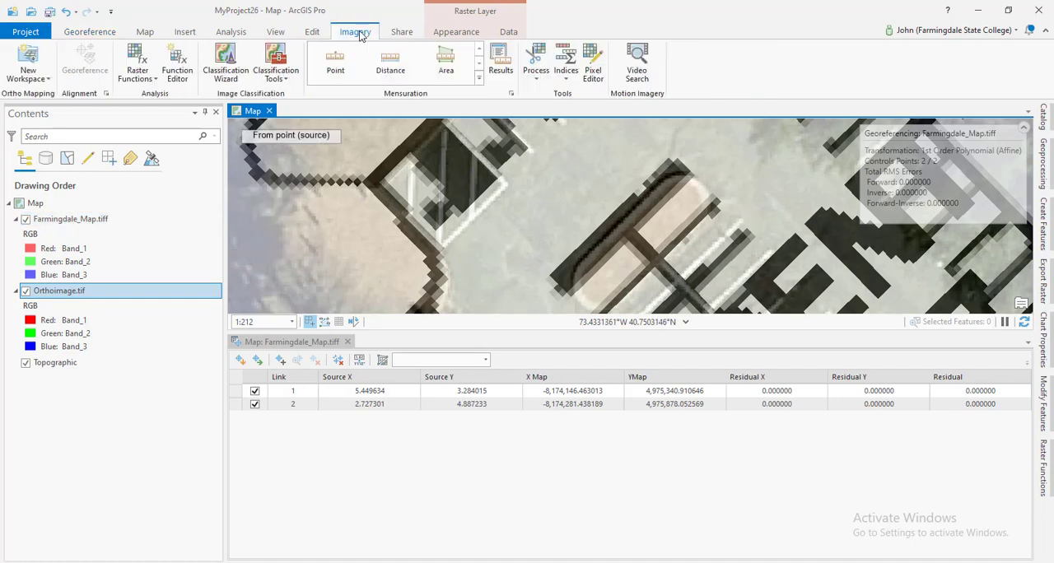
click(458, 32)
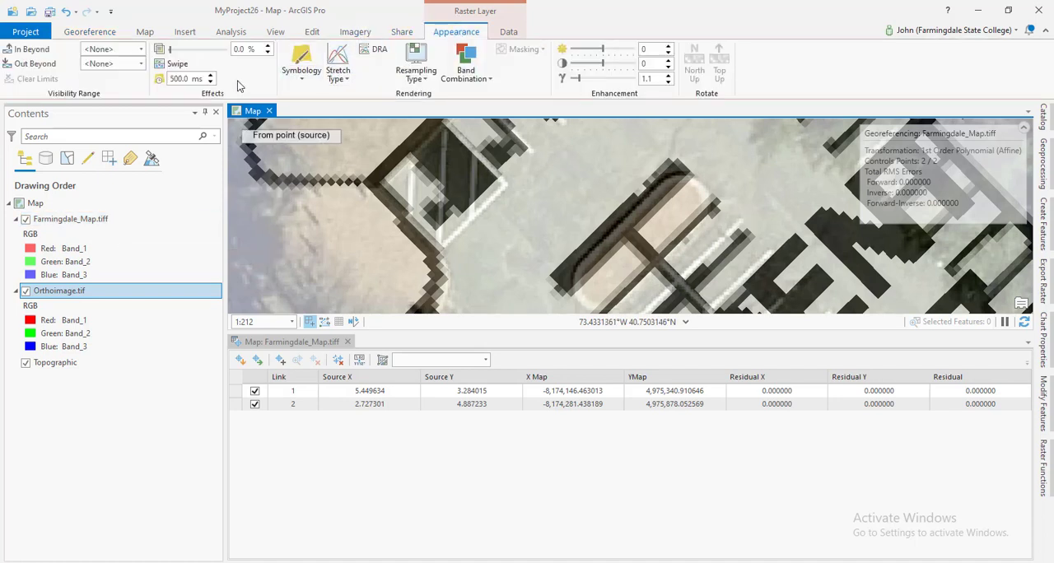
click(72, 221)
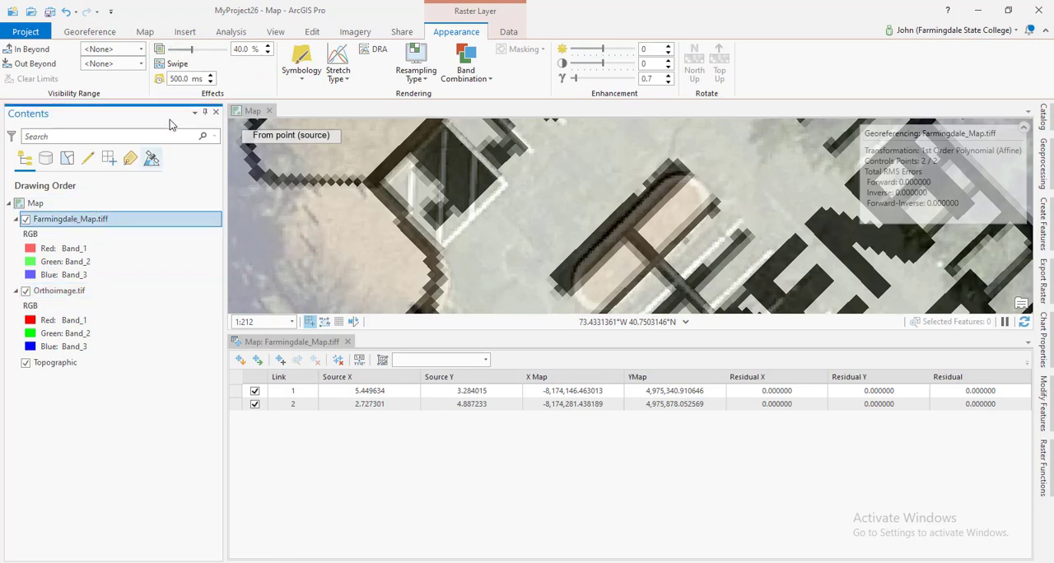
drag(191, 50, 169, 49)
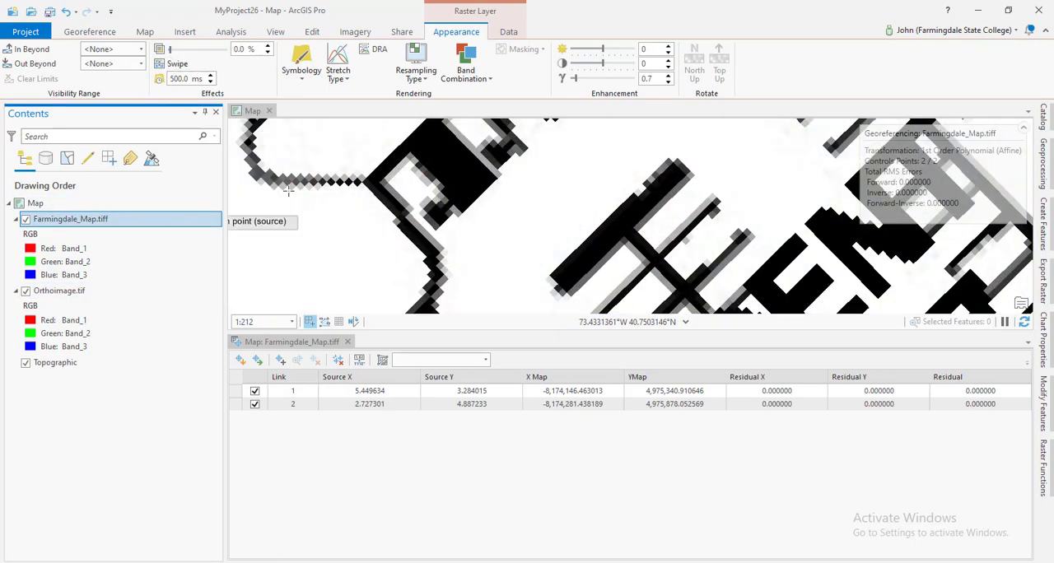
Toggle Farmingdale_Map.tiff's visibility to compare the plan with Orthoimage.tif around Lupton Hall, Roosevelt Hall and the parking lots.
scroll(379, 179, down, 6)
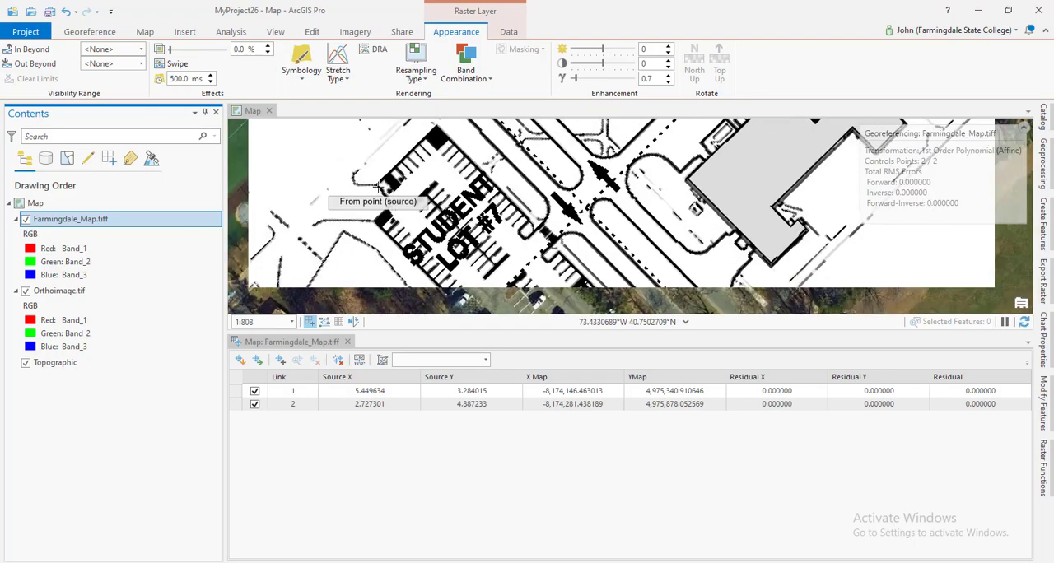
scroll(326, 216, down, 2)
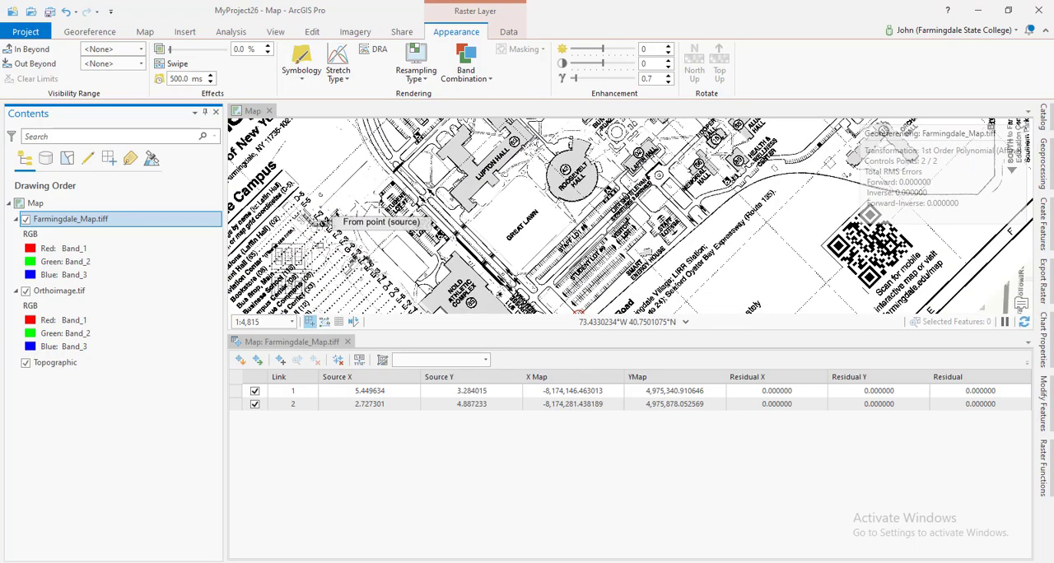
drag(467, 176, 475, 236)
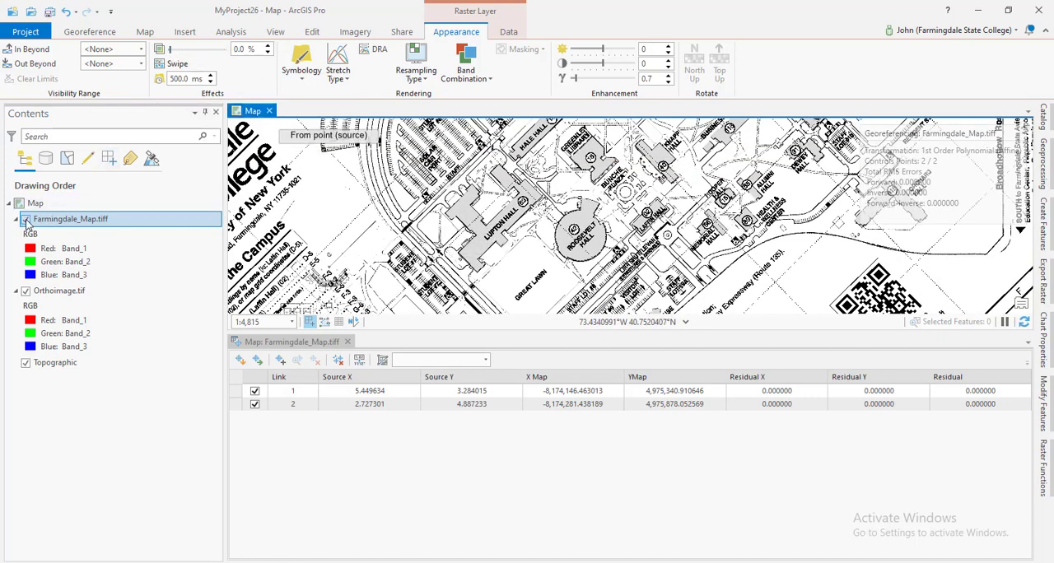
click(26, 220)
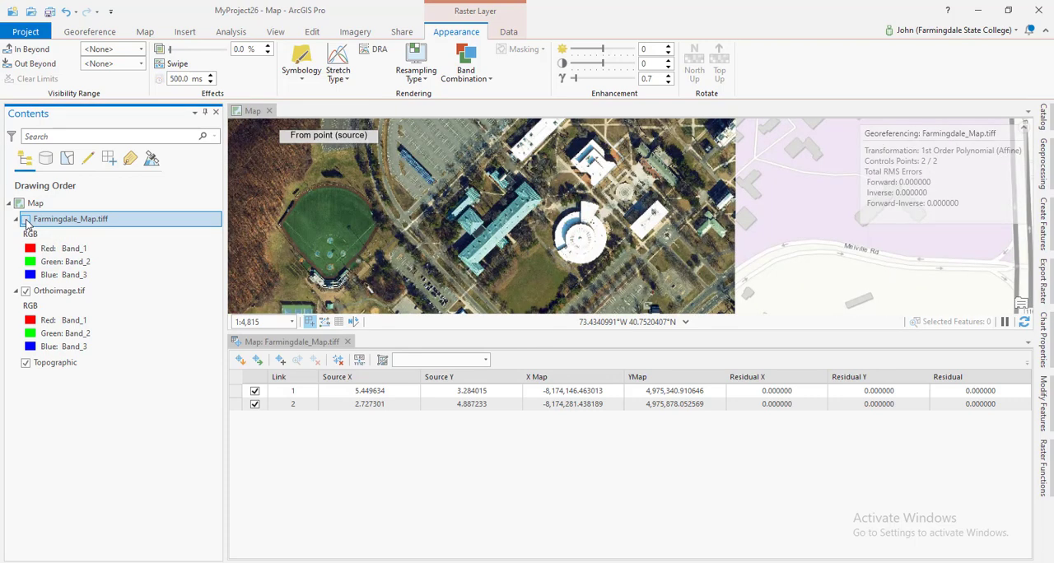
click(26, 220)
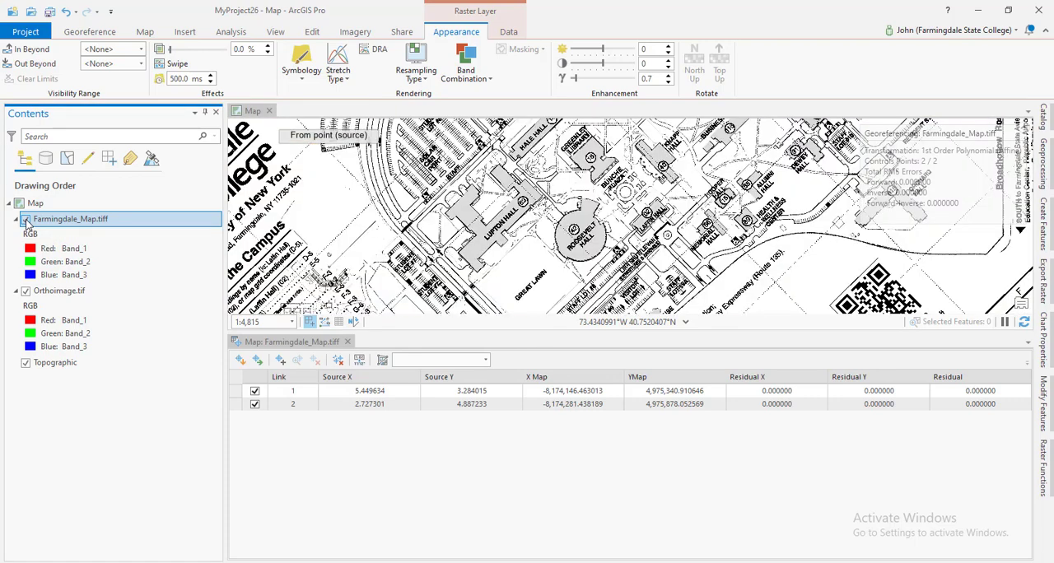
click(26, 220)
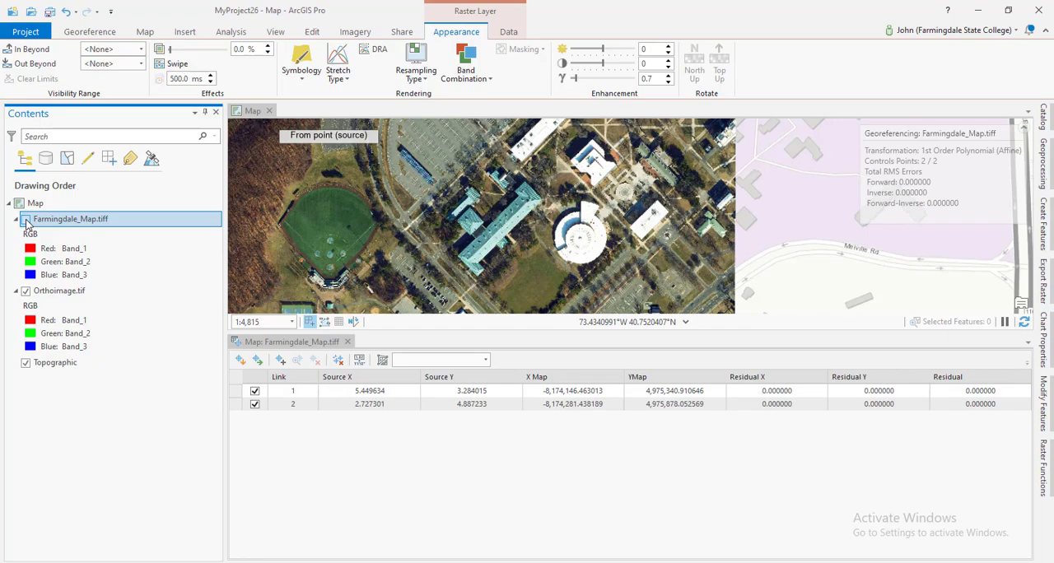
click(25, 220)
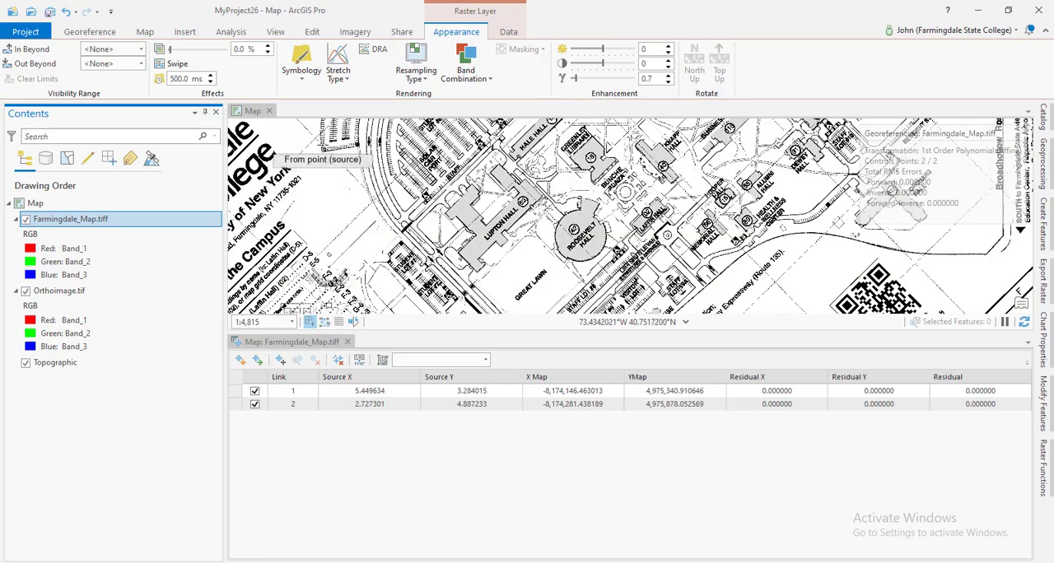
Place the third control point's source on Farmingdale_Map.tiff at the hatched outer corner of the curved lot across the road from the solar car port.
scroll(352, 151, up, 4)
scroll(352, 151, up, 3)
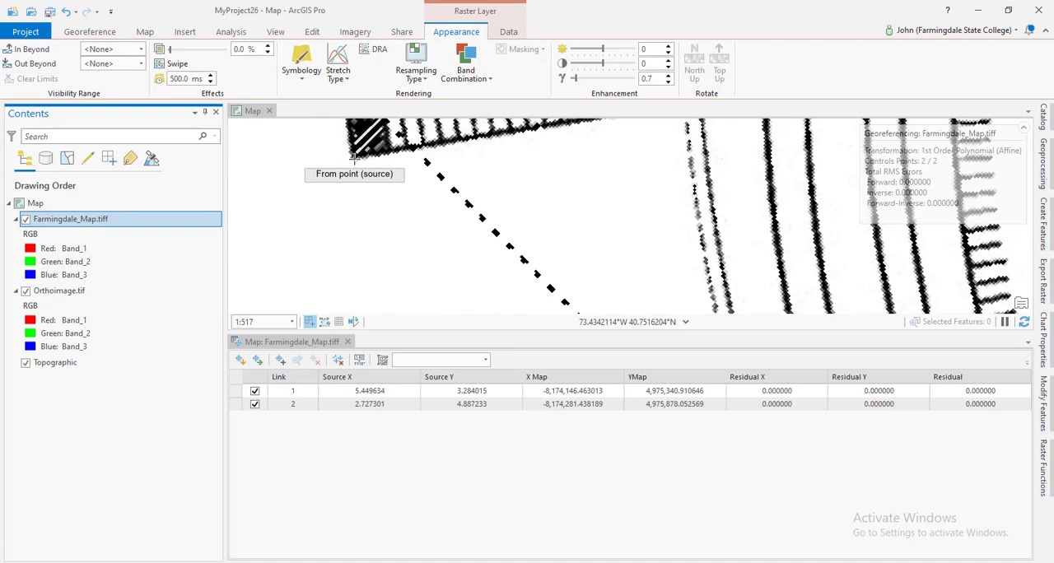
scroll(354, 154, up, 5)
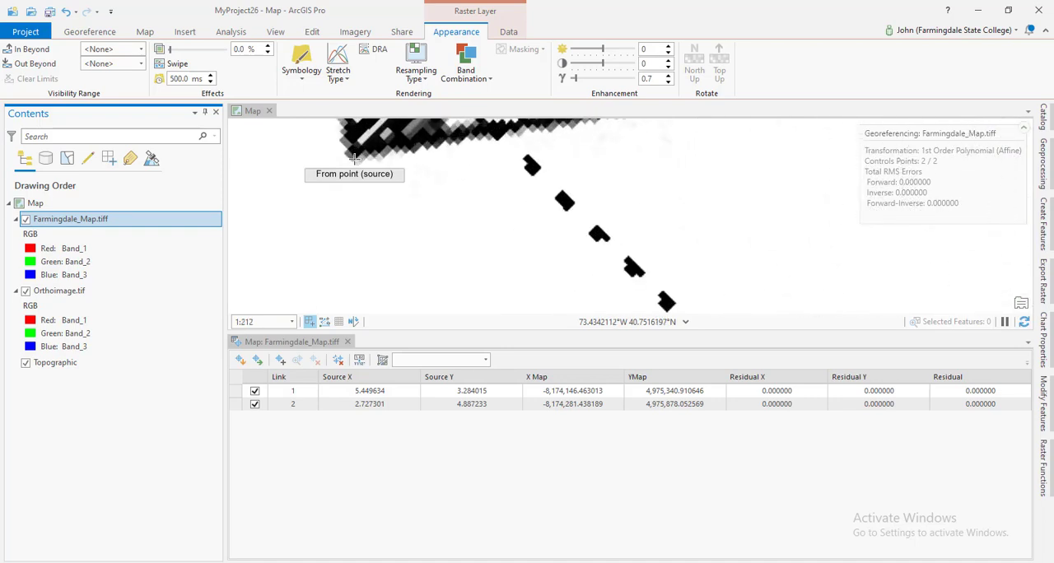
drag(369, 144, 361, 230)
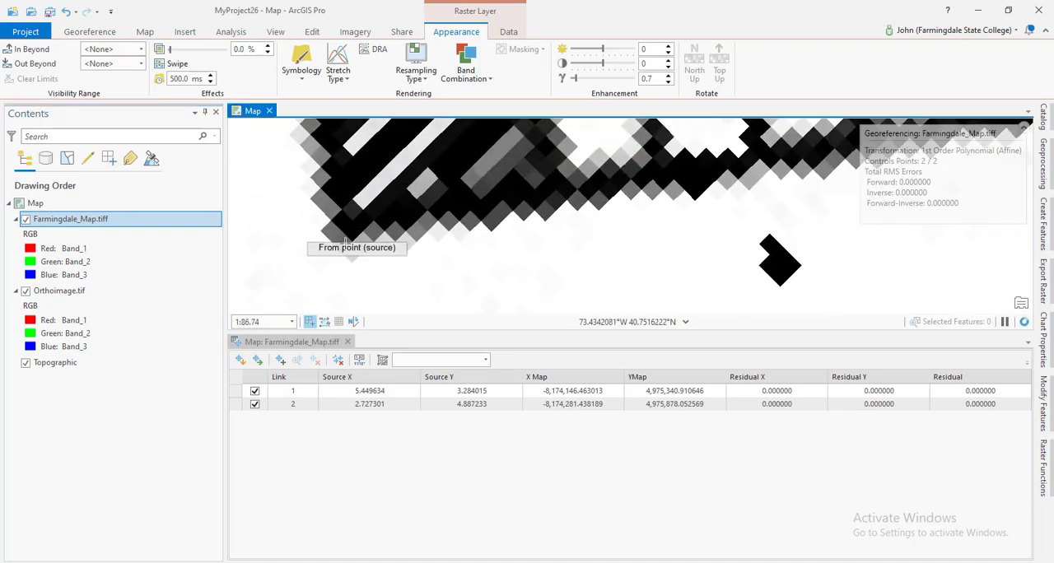
scroll(346, 239, up, 1)
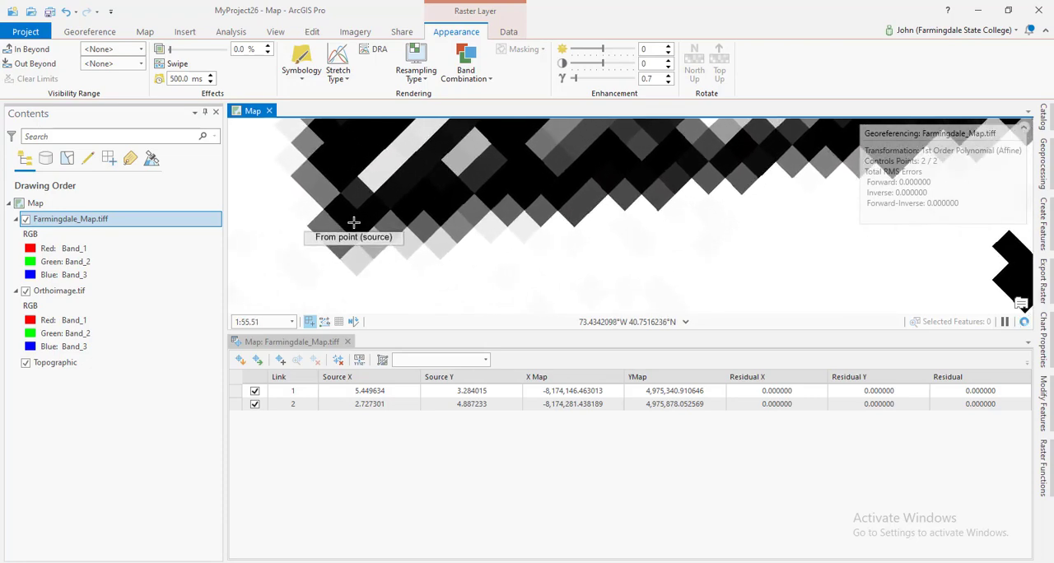
click(351, 223)
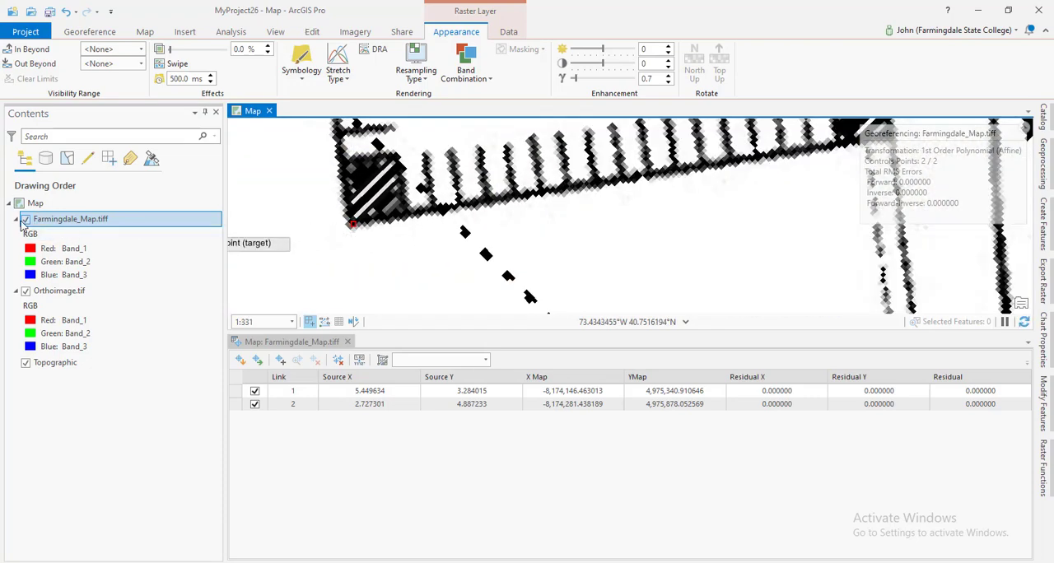
Hide Farmingdale_Map.tiff and place the third control point's target on Orthoimage.tif at the matching grass-side corner of the curved parking lot.
click(26, 222)
click(25, 222)
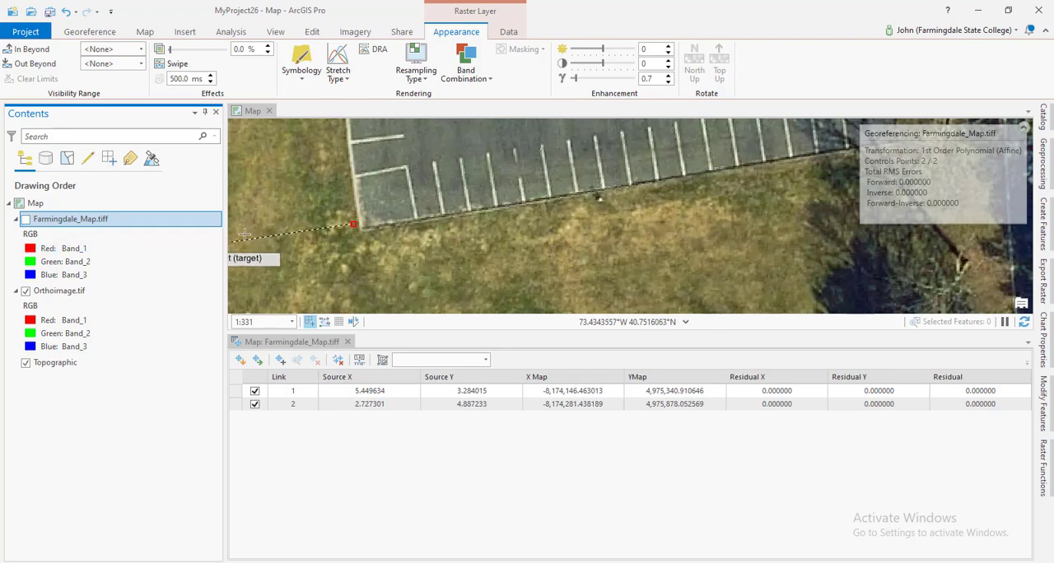
scroll(365, 224, up, 2)
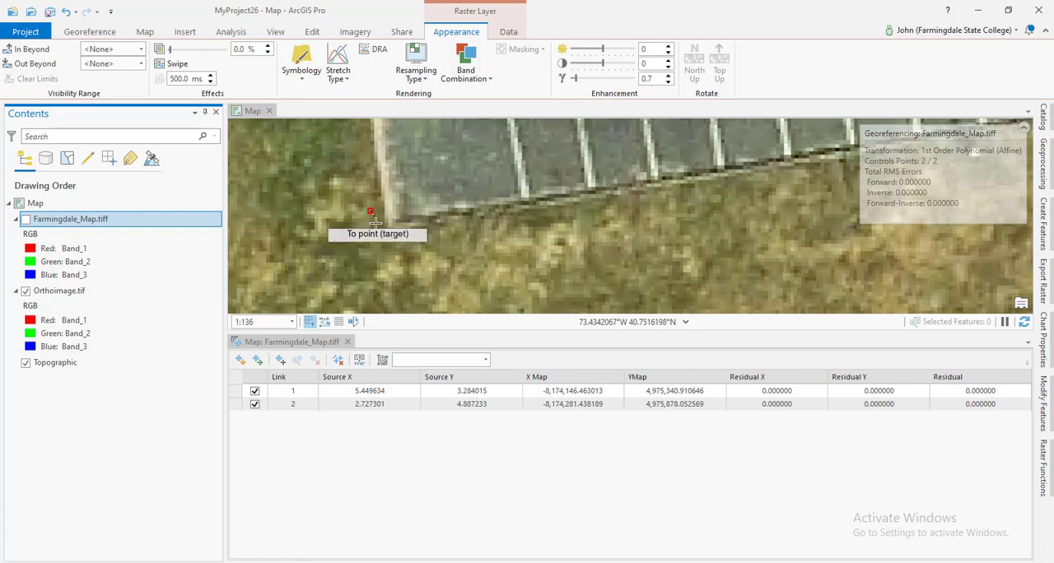
scroll(375, 221, up, 3)
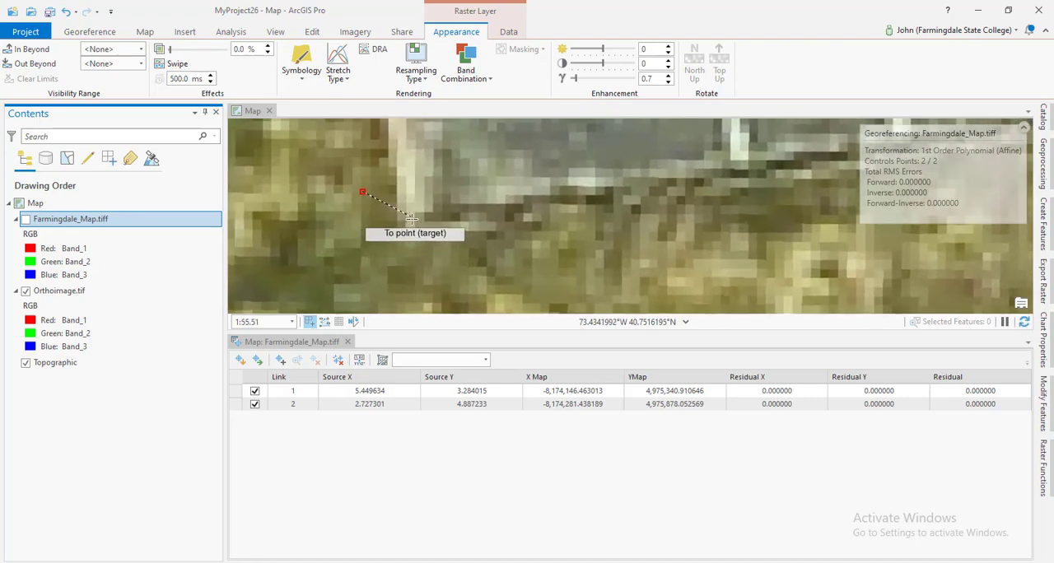
click(410, 217)
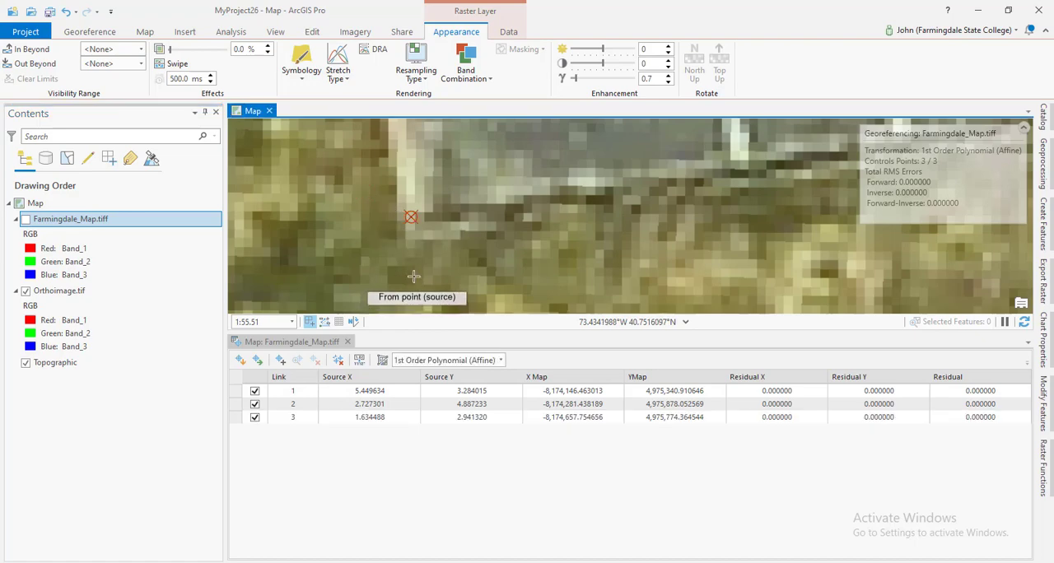
Show Farmingdale_Map.tiff again and toggle it to check its alignment with Orthoimage.tif around Hale Hall and Roosevelt Hall.
scroll(392, 274, down, 6)
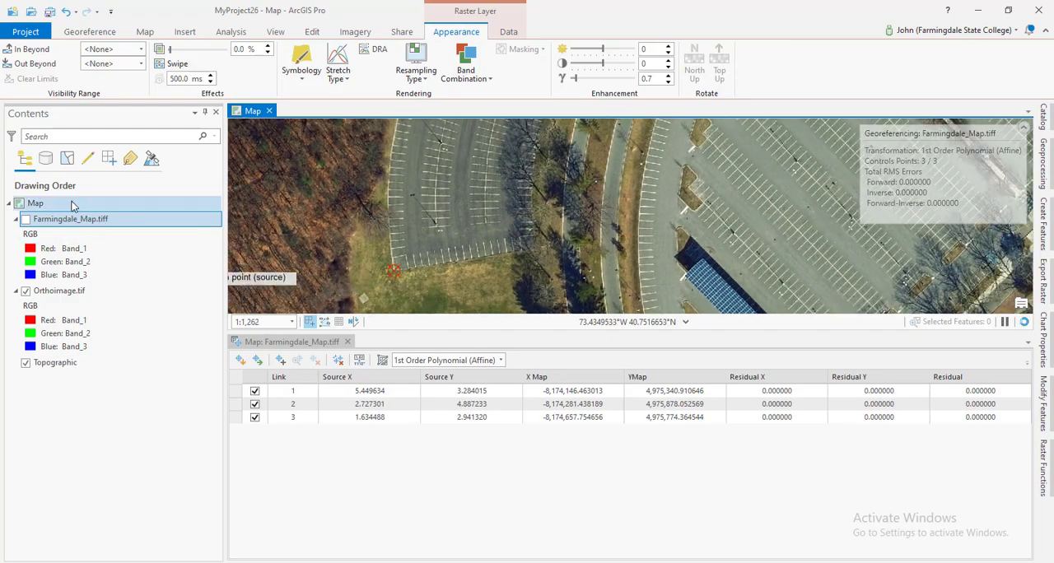
click(26, 219)
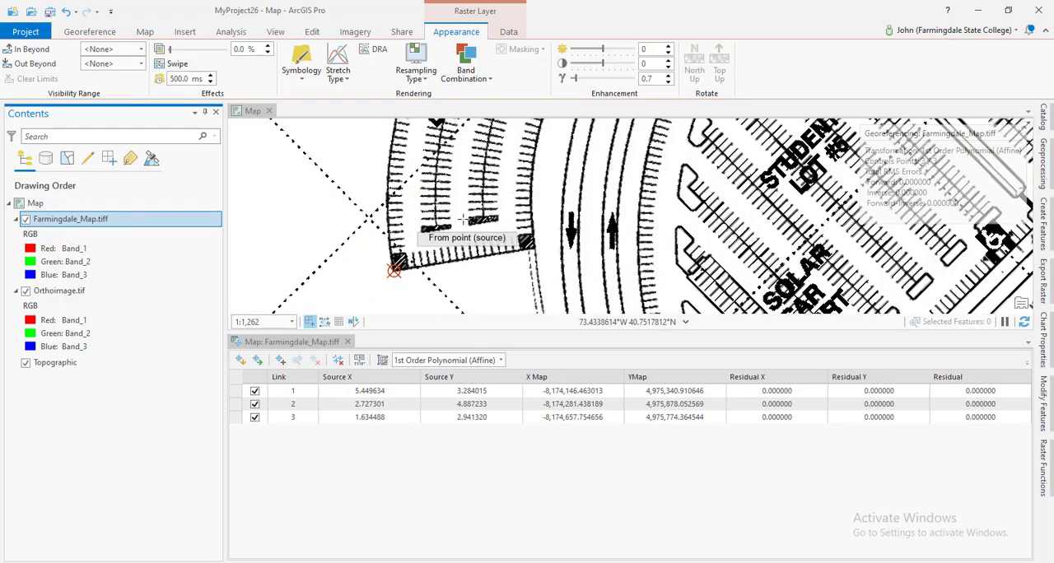
scroll(494, 183, down, 3)
drag(708, 213, 519, 237)
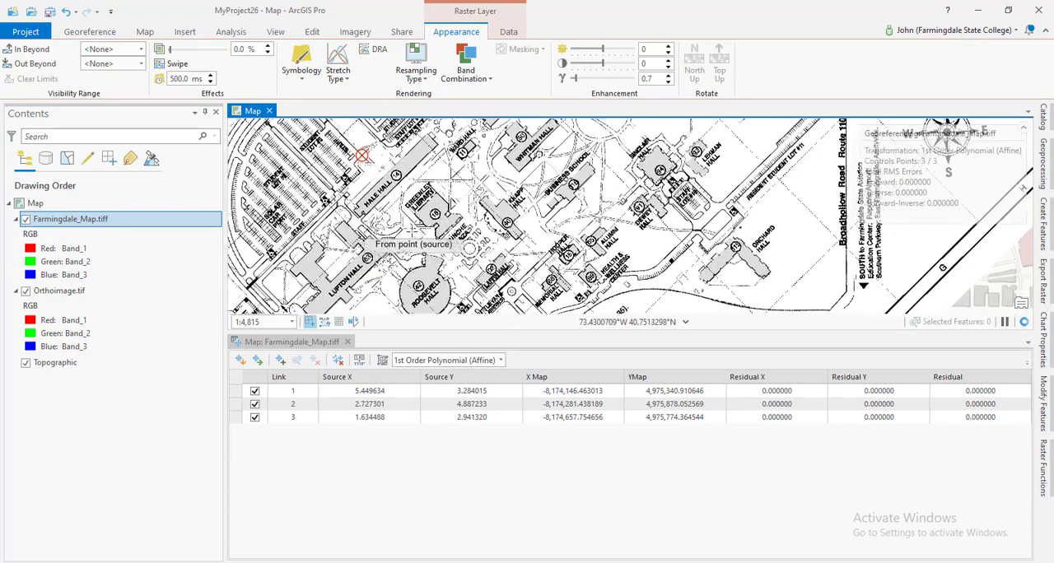
click(25, 220)
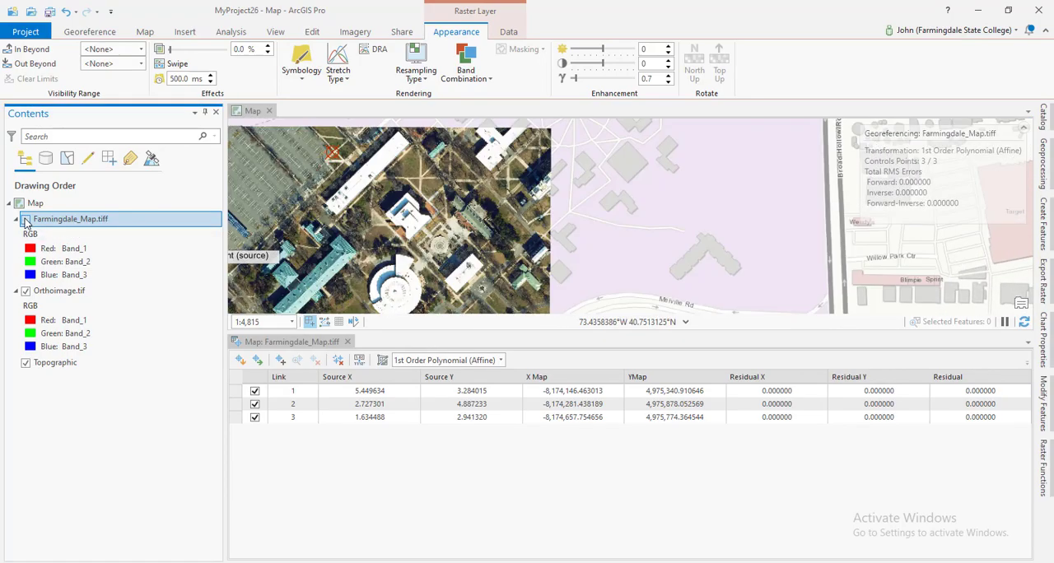
click(25, 220)
click(26, 220)
click(25, 220)
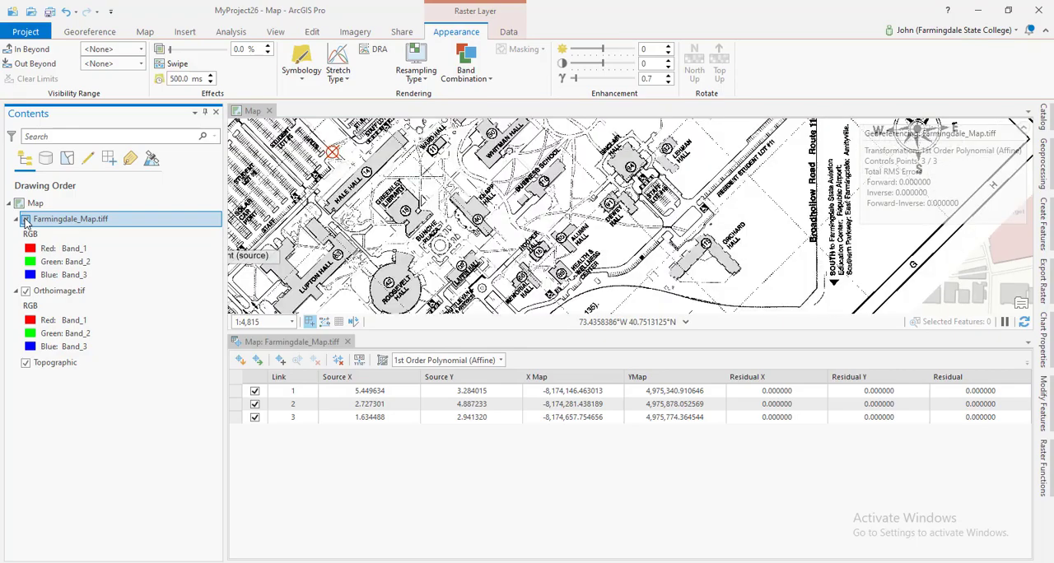
click(26, 220)
click(26, 220)
Toggle Farmingdale_Map.tiff's visibility to compare Knapp Hall and the walkway crossing beside it with Orthoimage.tif.
scroll(393, 230, up, 6)
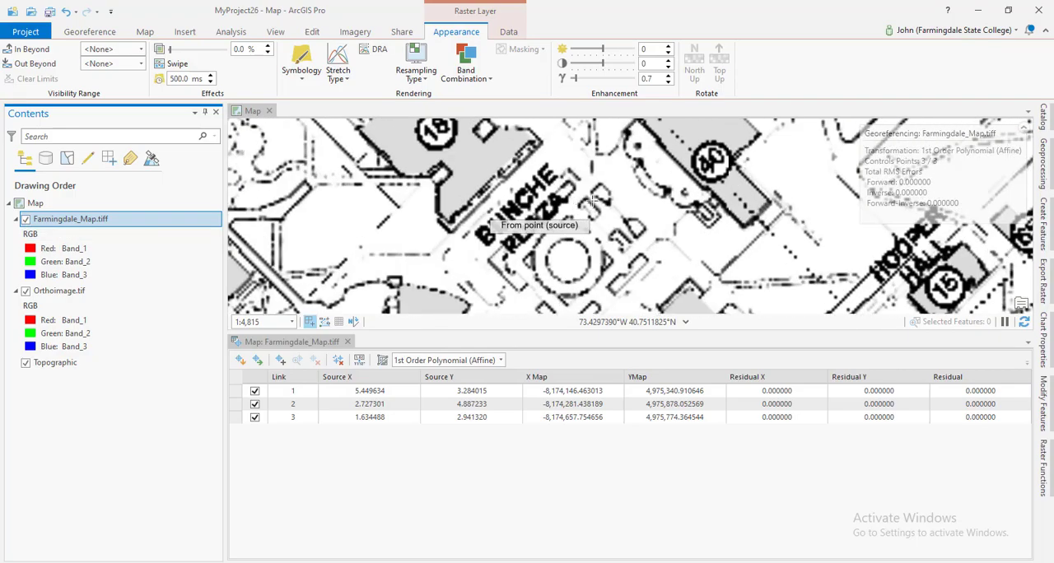
drag(659, 160, 484, 262)
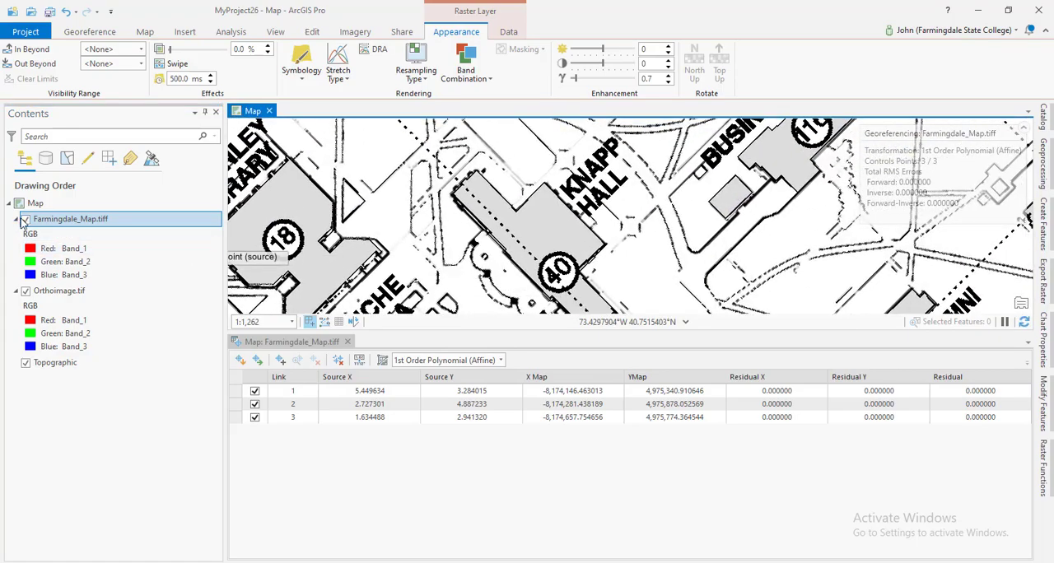
click(25, 220)
click(25, 220)
click(25, 220)
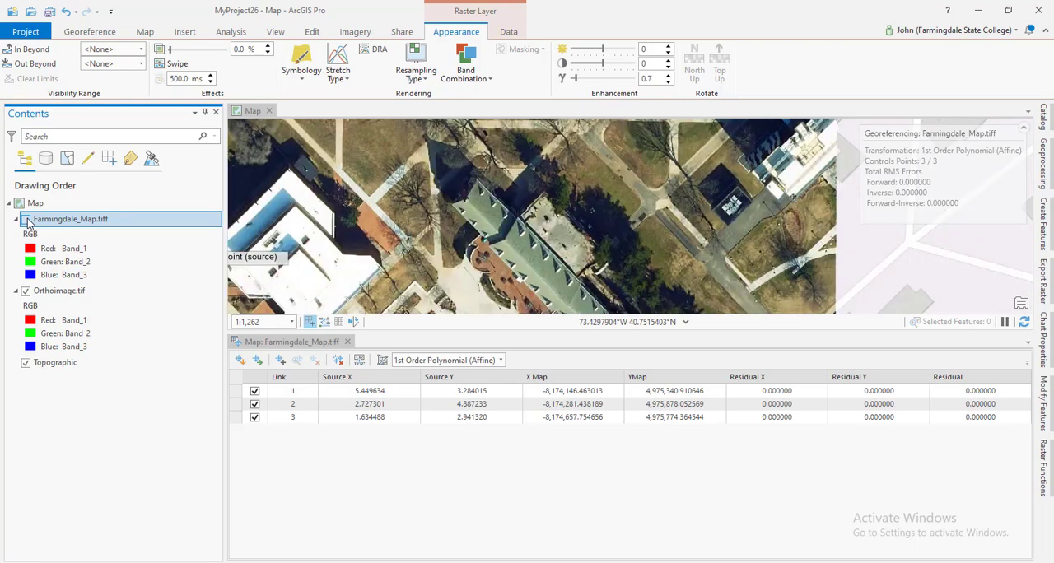
scroll(305, 220, up, 6)
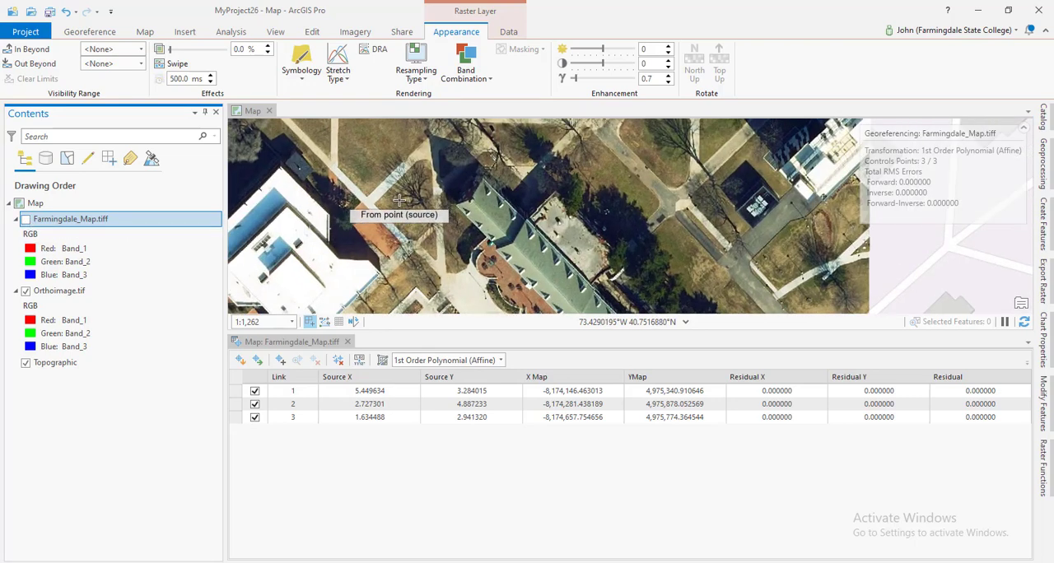
scroll(305, 220, up, 3)
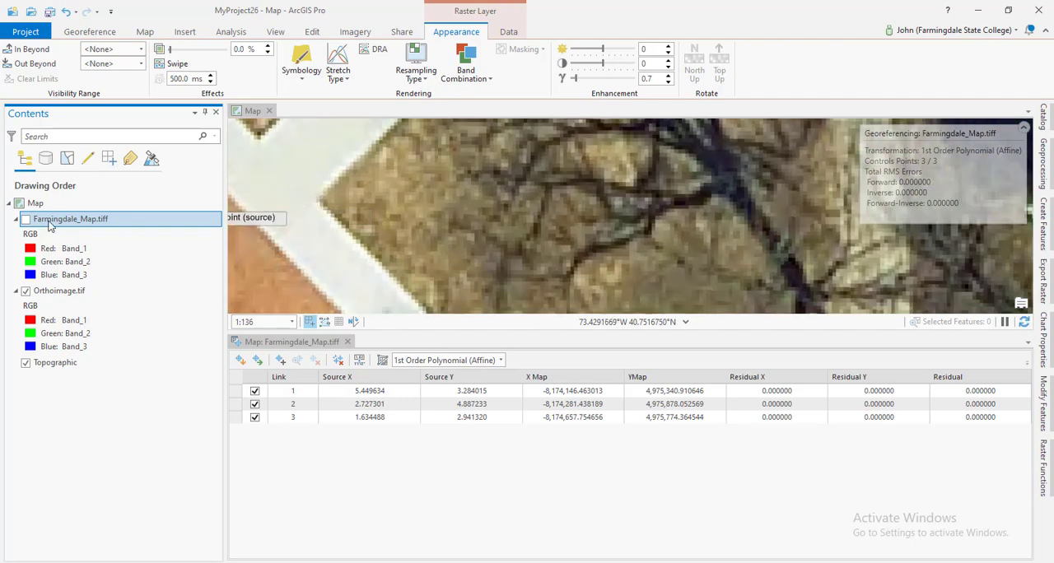
click(26, 220)
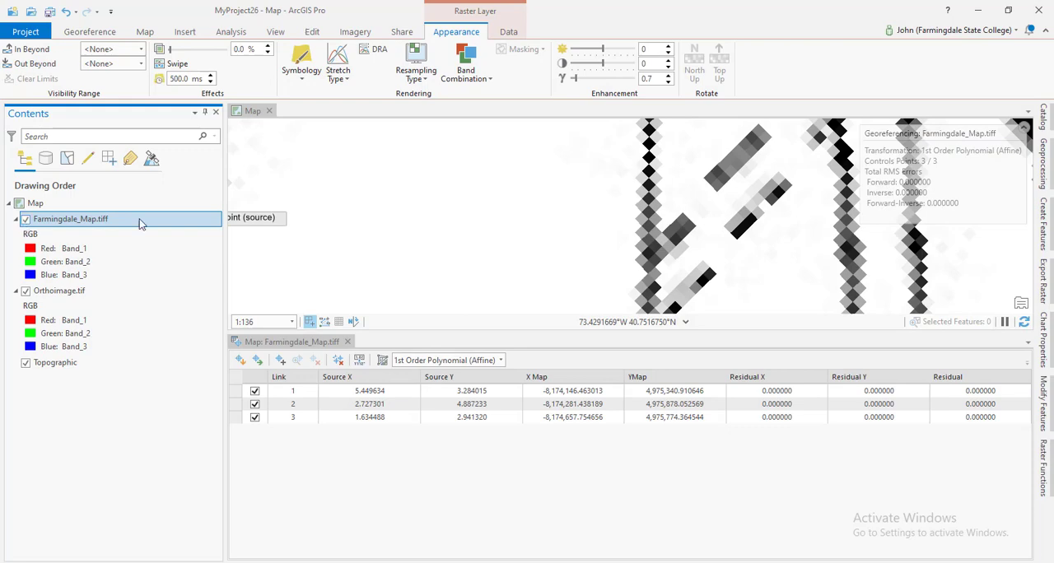
Compare Farmingdale_Map.tiff with Orthoimage.tif around Greenley Library by hiding and showing the plan.
scroll(329, 226, down, 4)
drag(359, 216, 478, 203)
scroll(478, 204, down, 4)
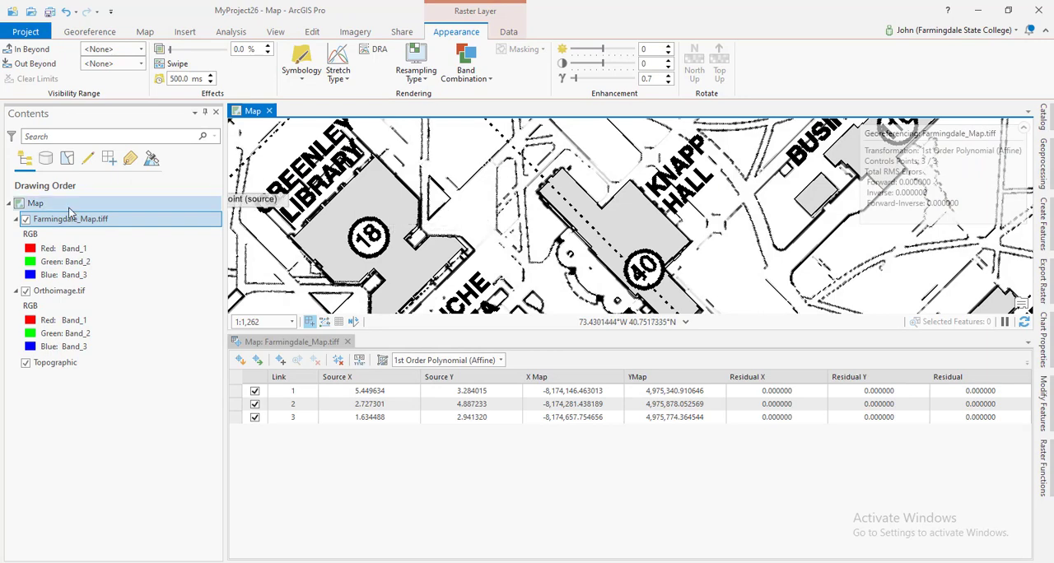
click(25, 220)
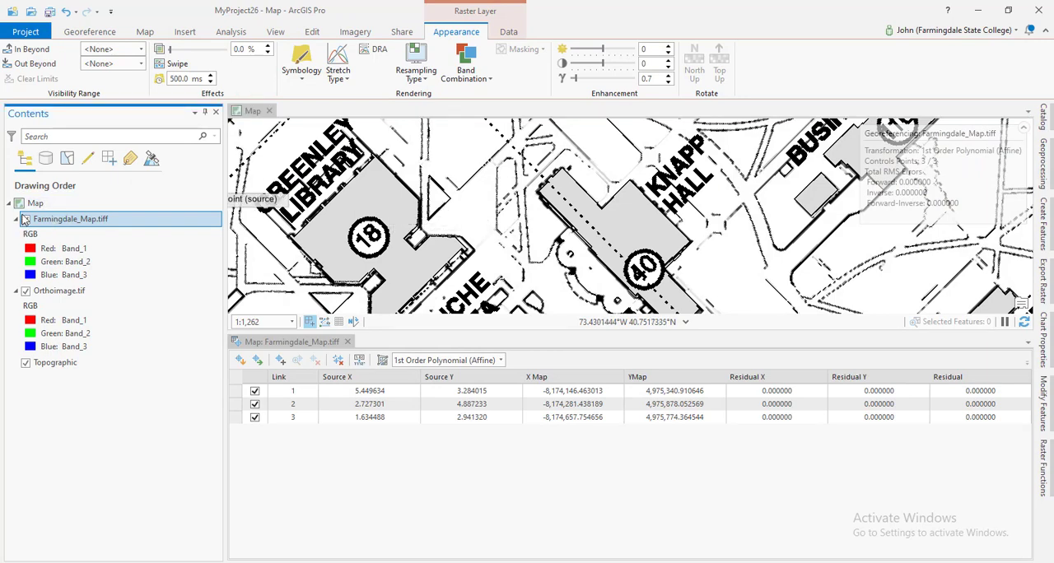
click(25, 220)
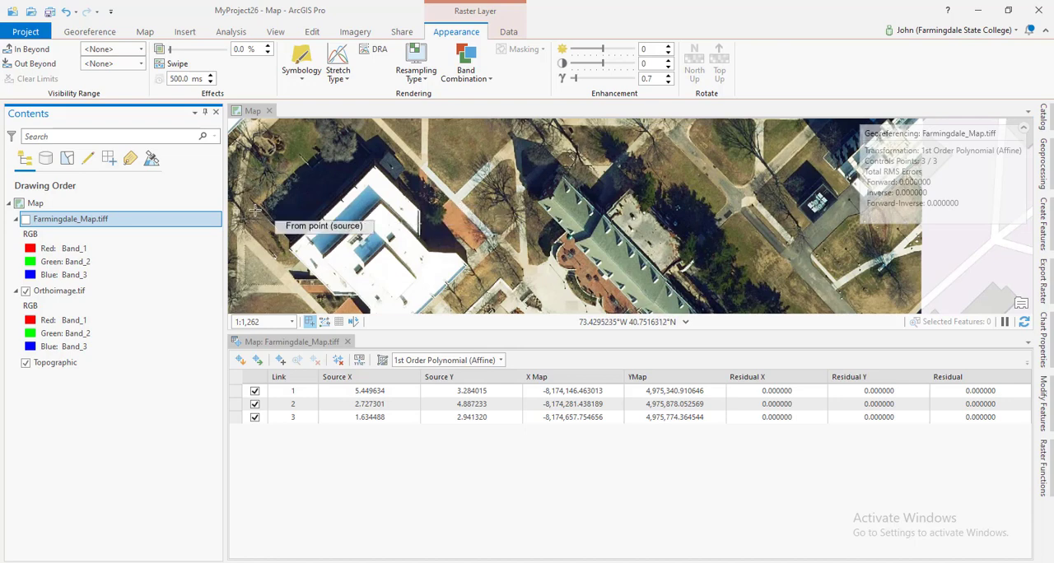
click(26, 220)
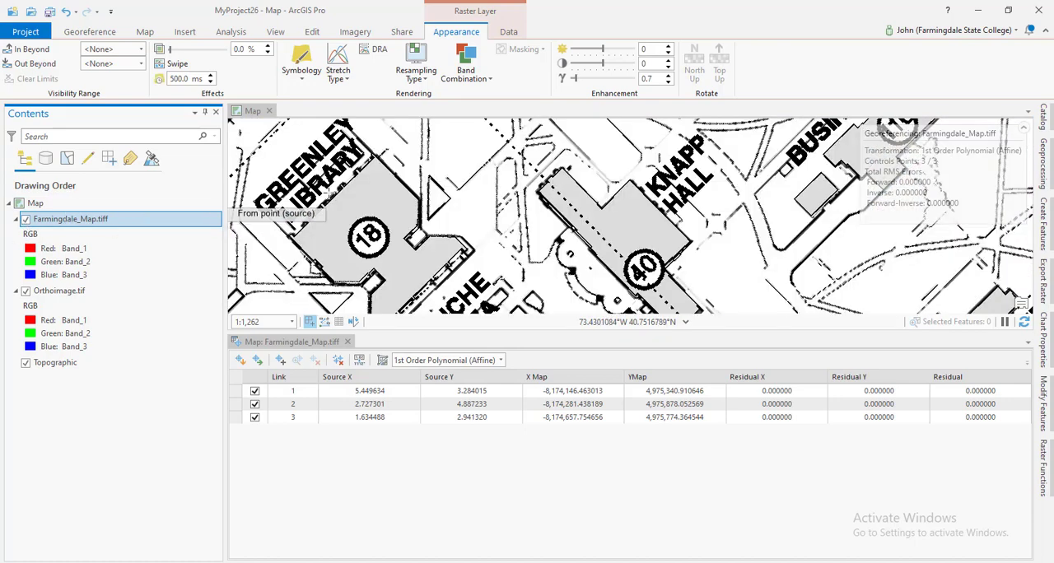
Examine the small triangle and walkway junction between Greenley Library and Knapp Hall in both Farmingdale_Map.tiff and Orthoimage.tif.
scroll(461, 192, up, 2)
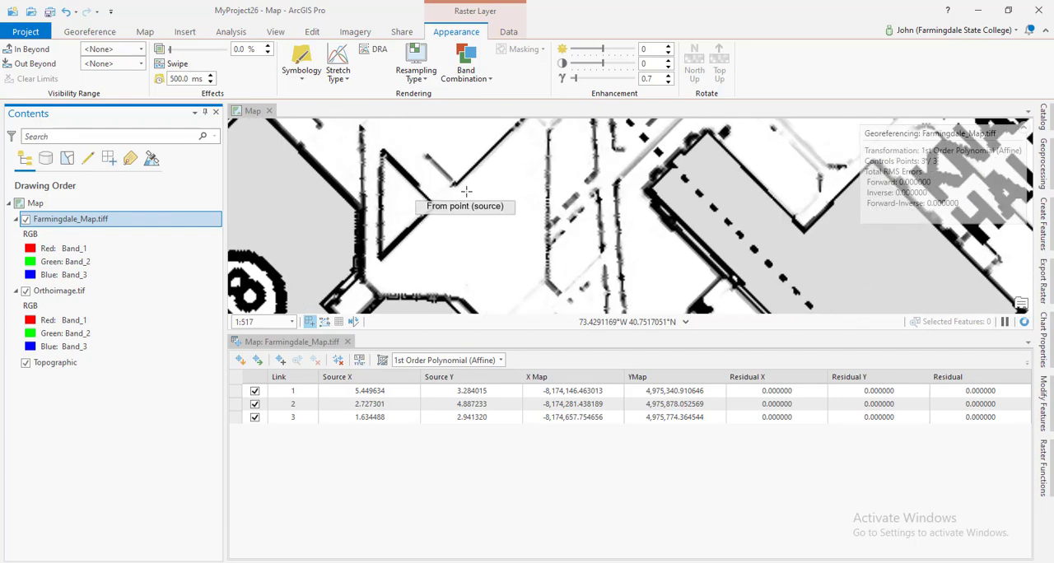
click(26, 220)
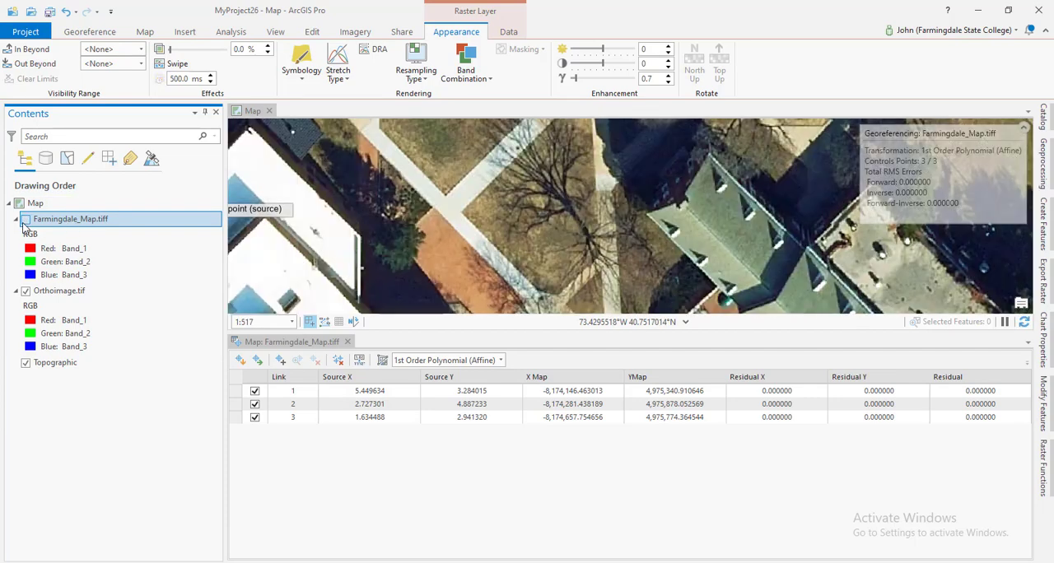
click(25, 220)
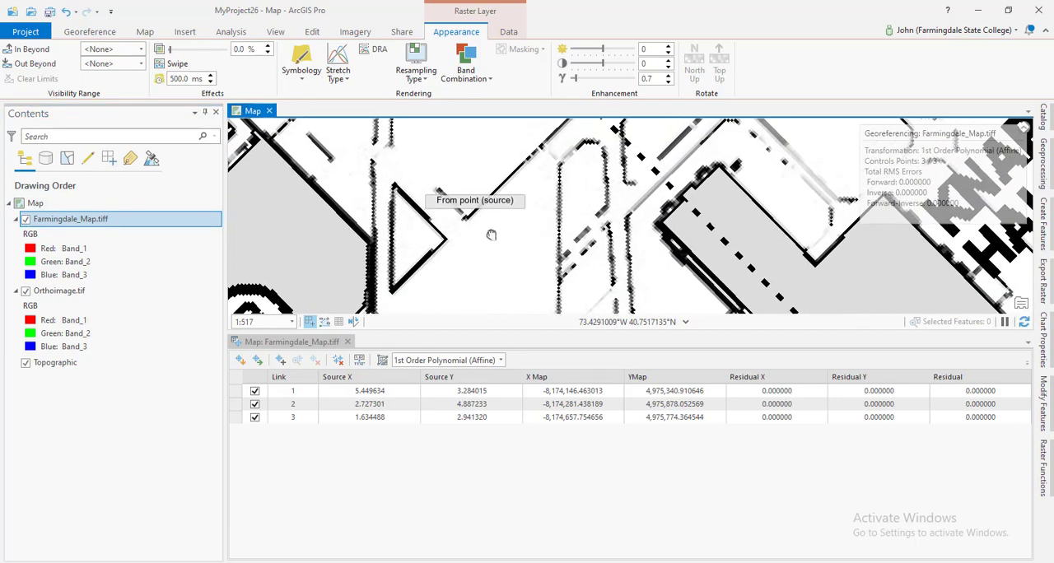
click(25, 219)
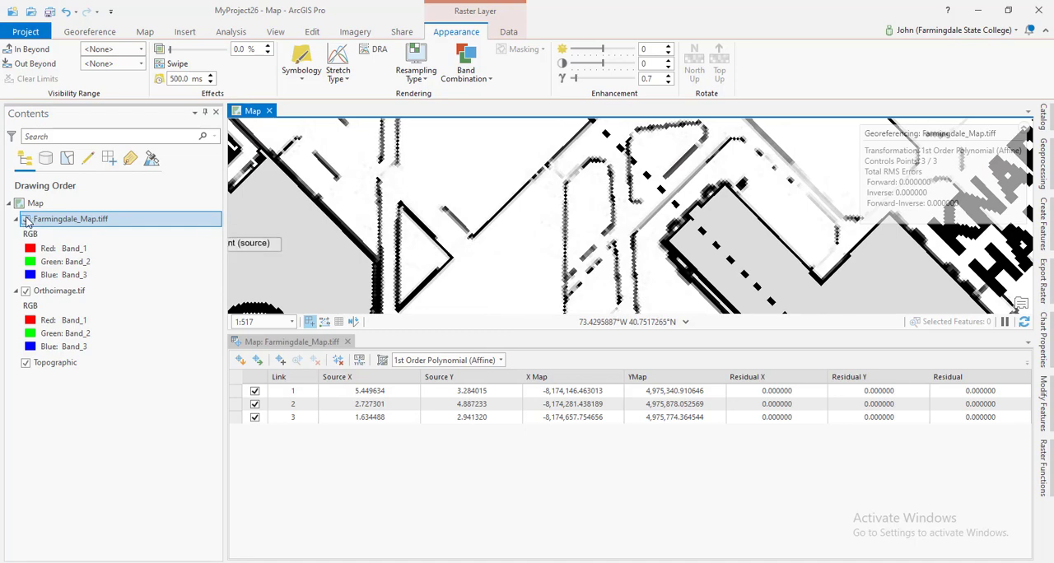
scroll(412, 240, up, 3)
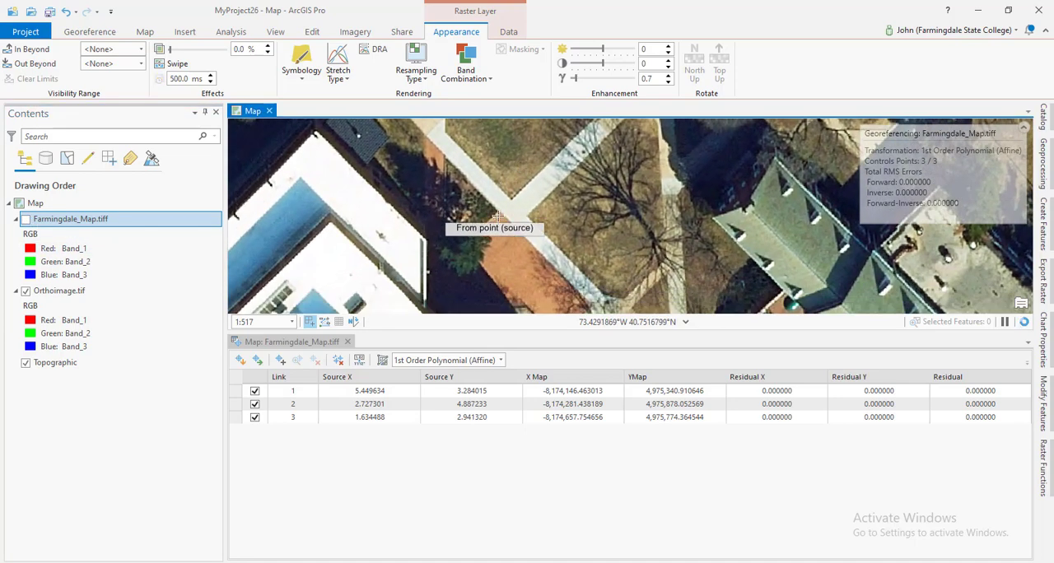
click(24, 220)
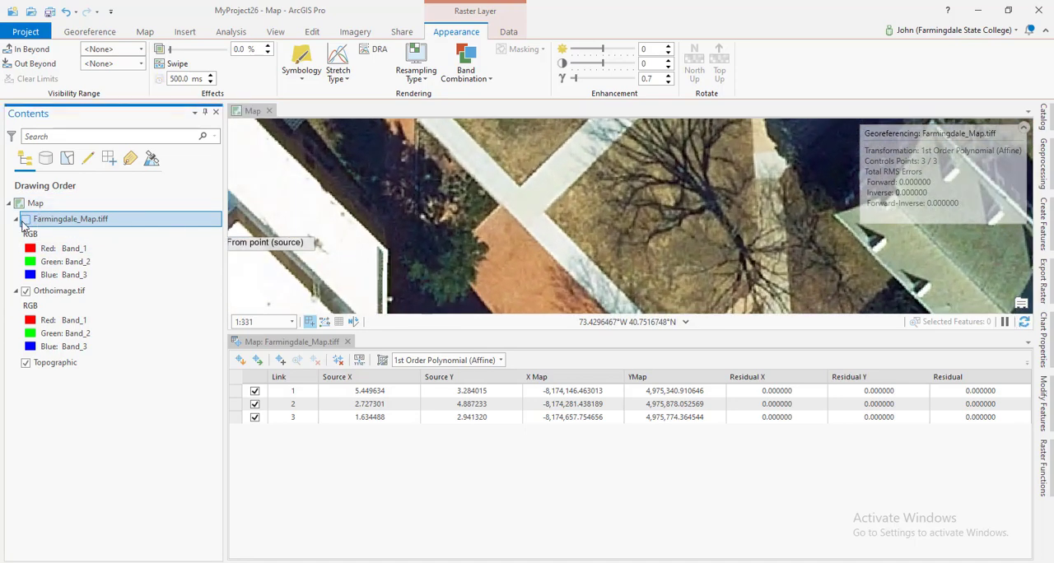
click(25, 220)
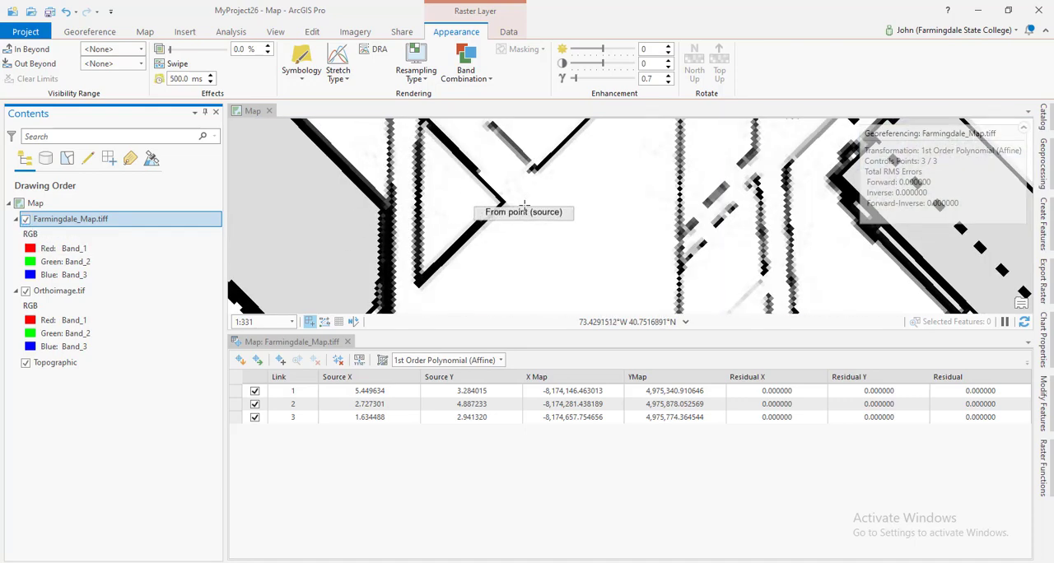
Add the fourth control point, linking the tip of the triangle beside Greenley Library on Farmingdale_Map.tiff to the matching brick-paving corner on Orthoimage.tif.
scroll(496, 202, up, 3)
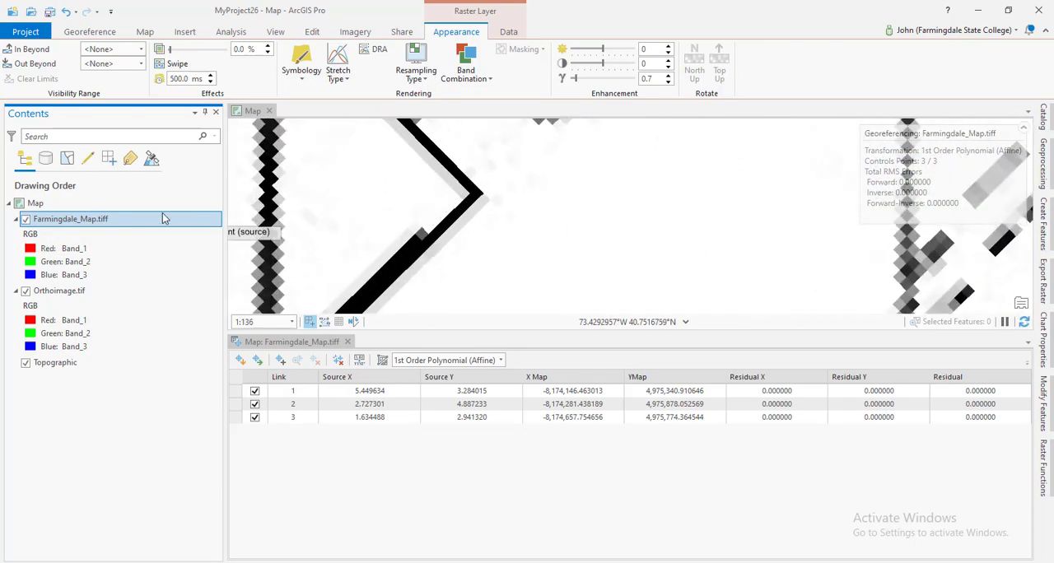
click(26, 219)
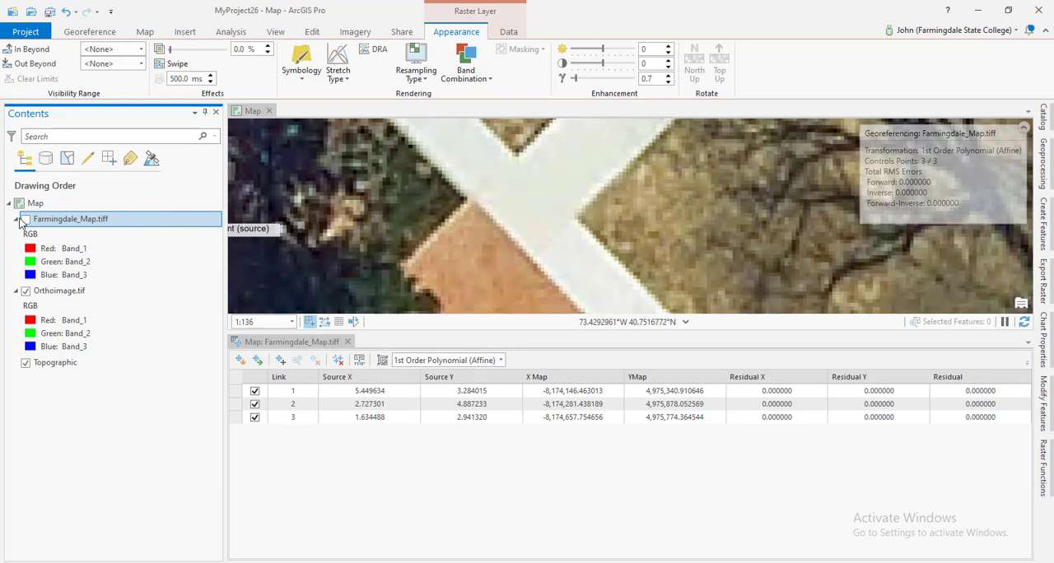
click(25, 219)
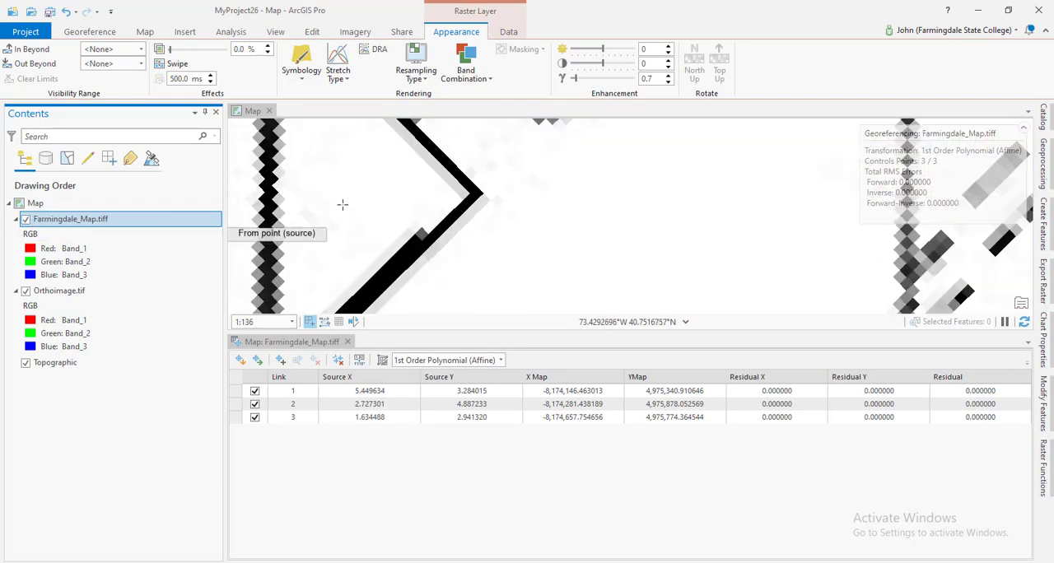
scroll(477, 195, up, 1)
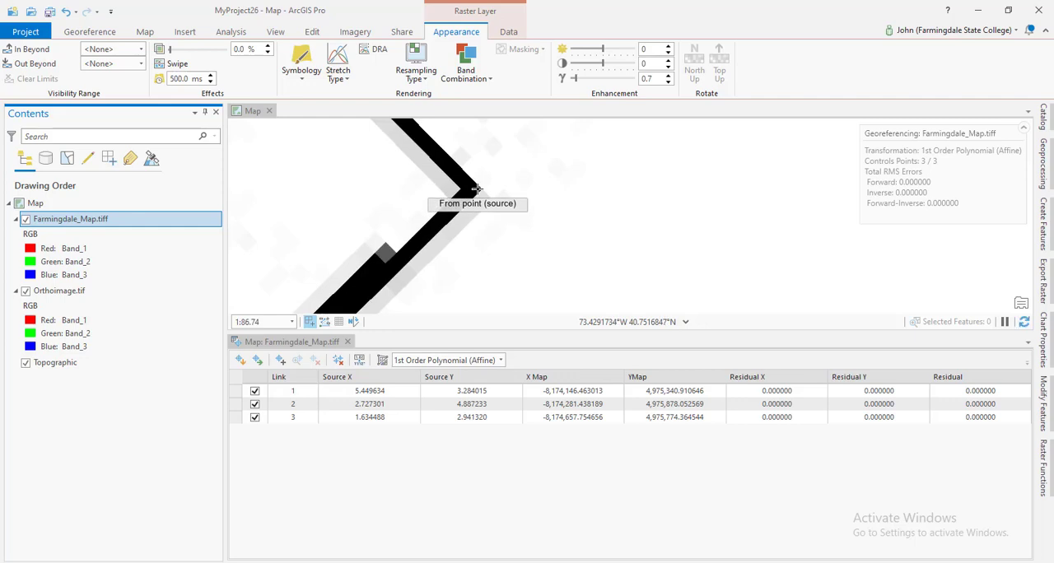
click(477, 190)
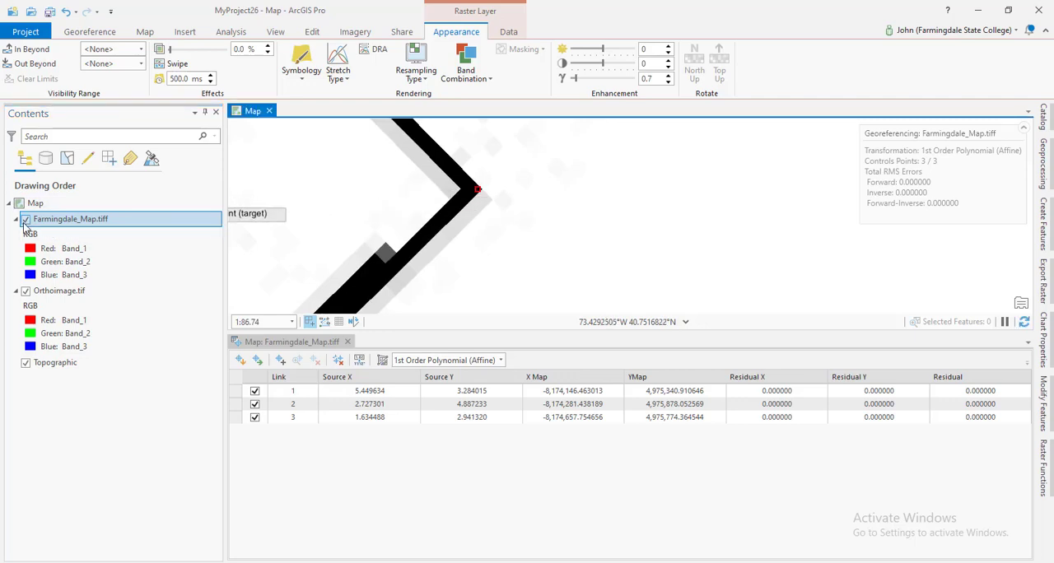
click(26, 220)
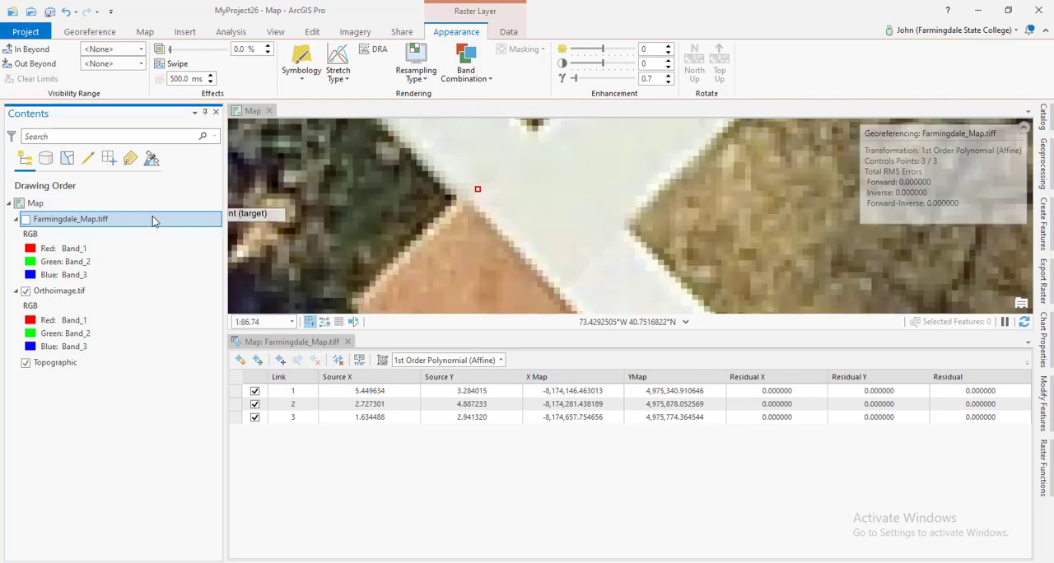
click(452, 199)
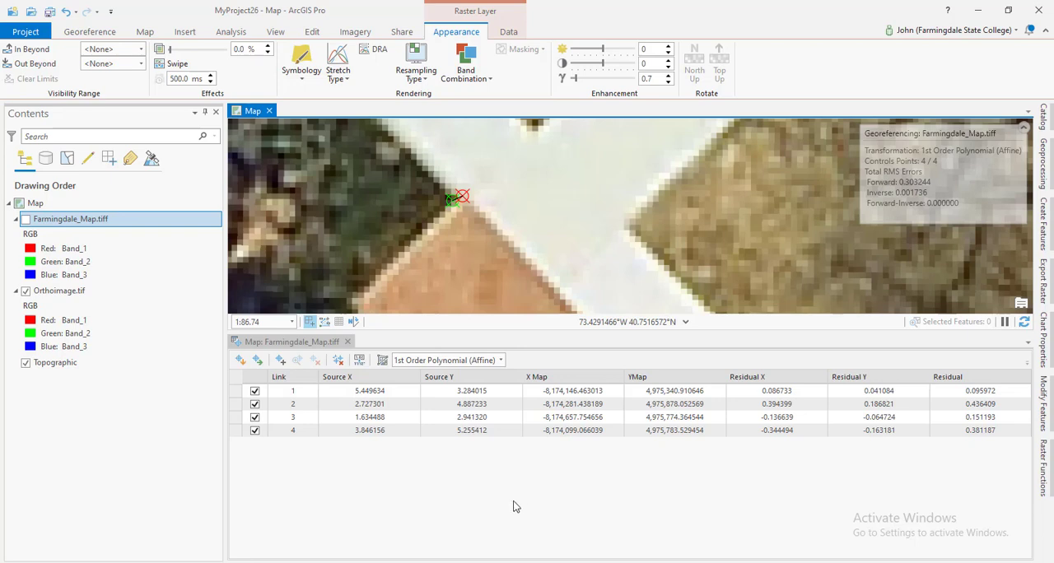
Review the residual of each of the four links in the control point table.
click(276, 404)
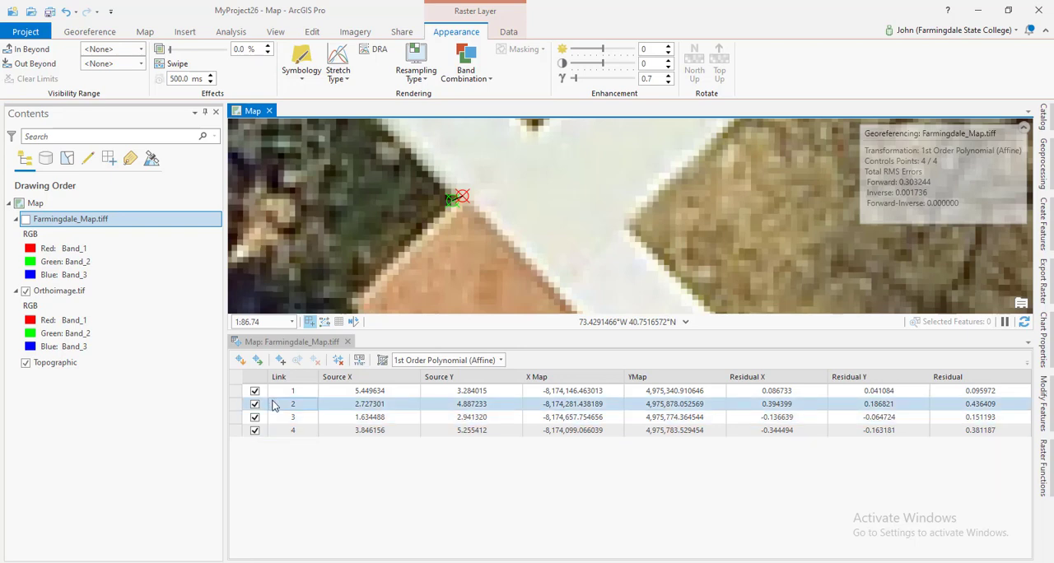
click(278, 392)
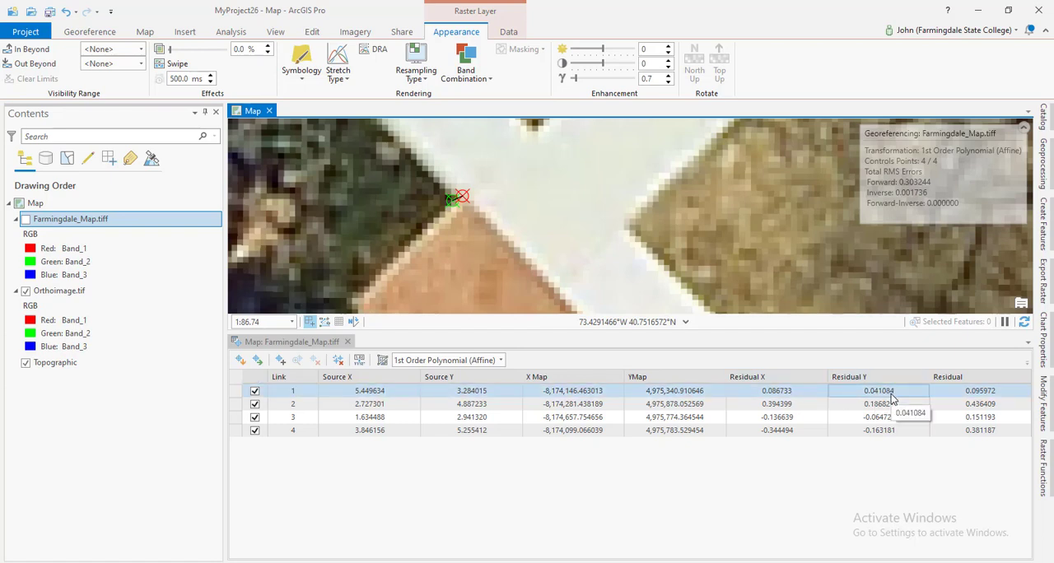
click(967, 404)
click(971, 417)
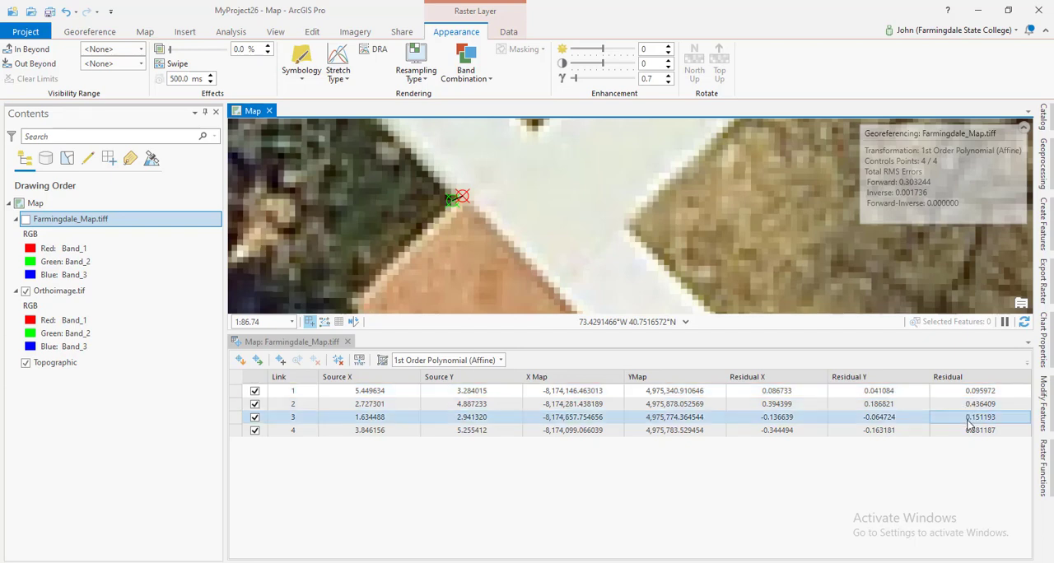
click(973, 430)
click(970, 404)
click(971, 391)
click(973, 417)
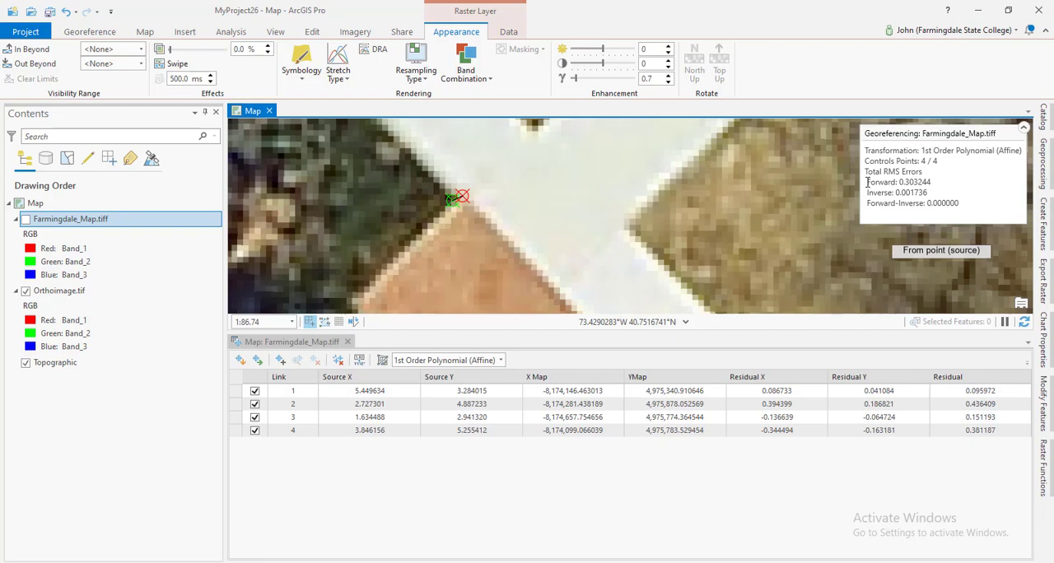
Examine the total forward RMS error in the georeferencing summary and relate it to the links' residuals.
drag(868, 182, 937, 180)
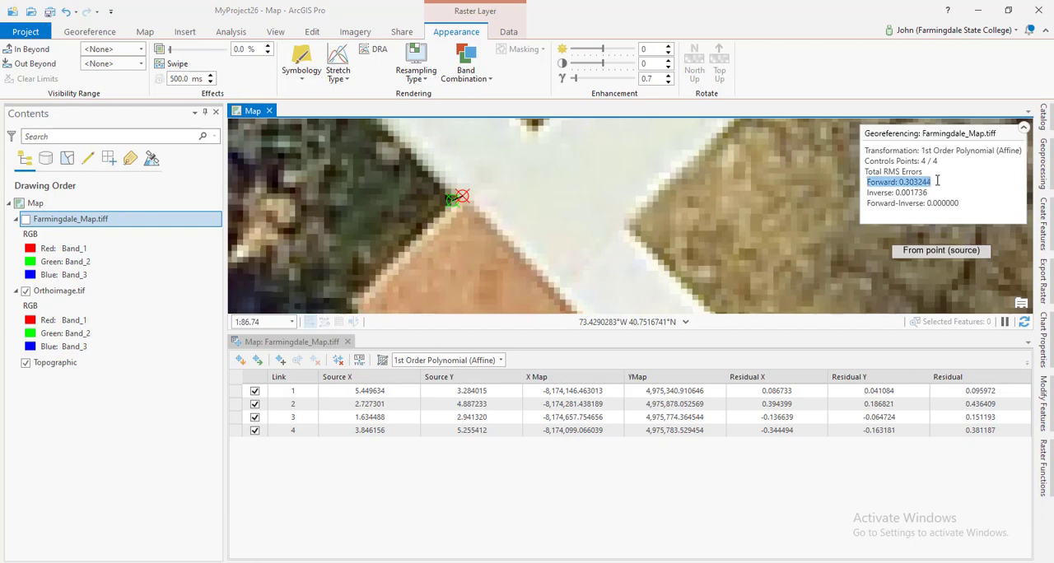
click(937, 181)
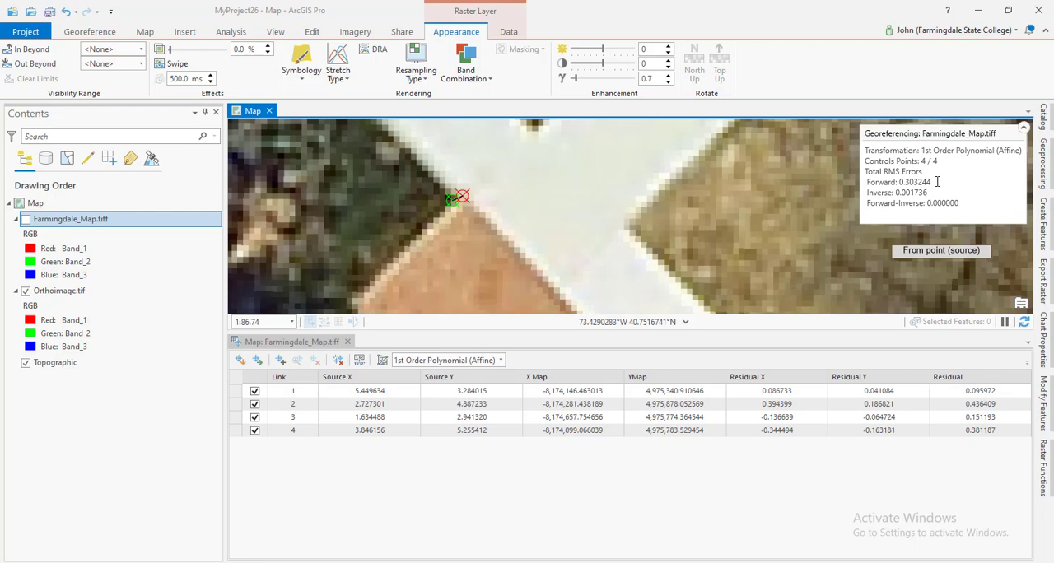
drag(933, 182, 899, 182)
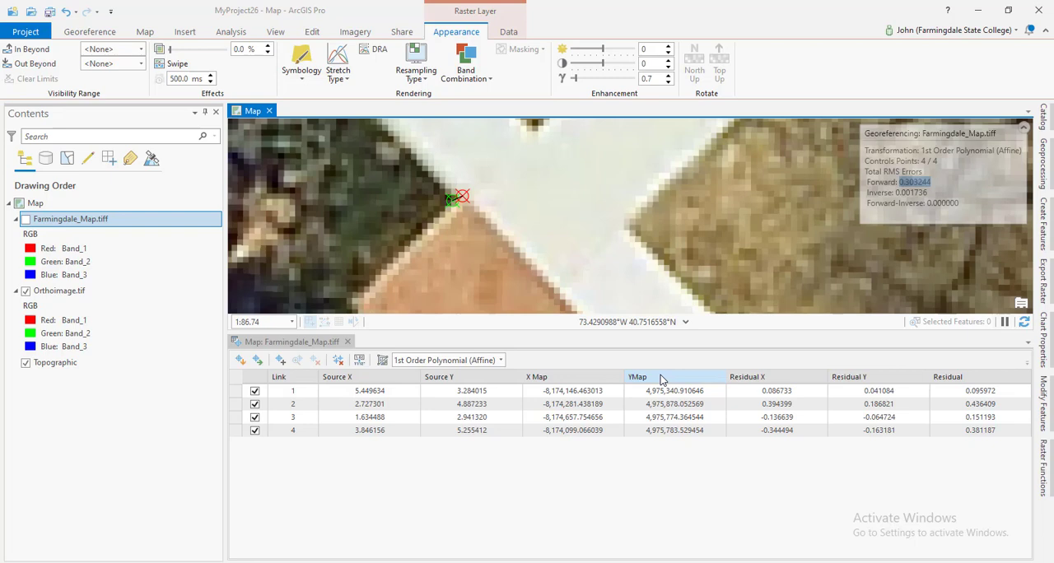
click(935, 183)
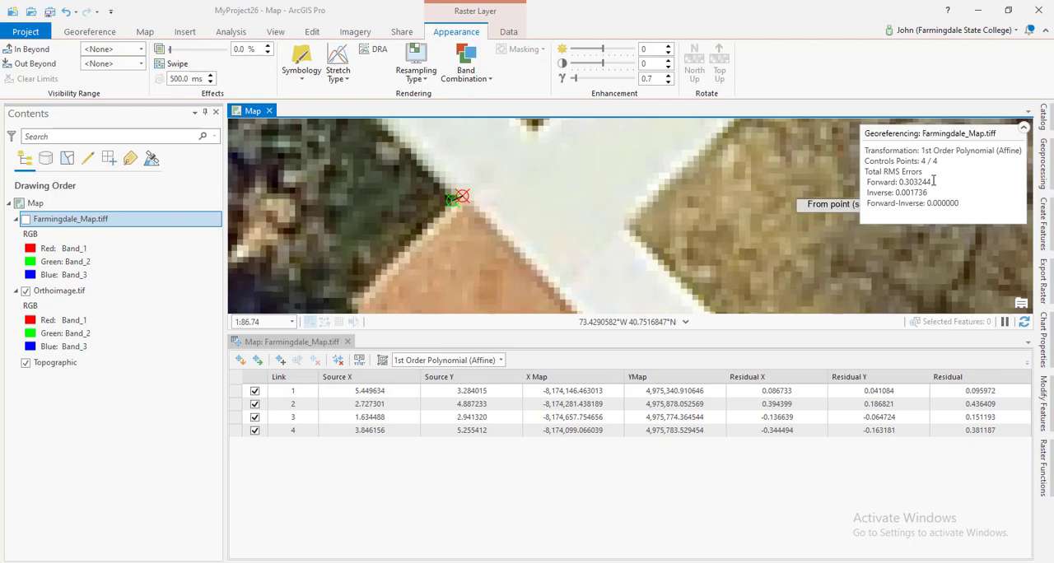
drag(935, 182, 867, 184)
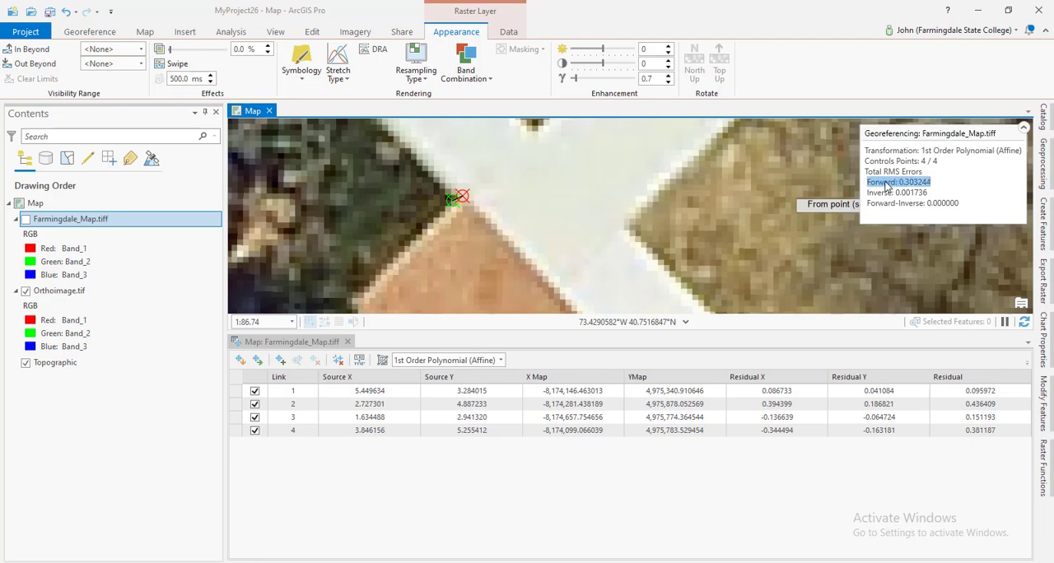
click(770, 482)
click(873, 430)
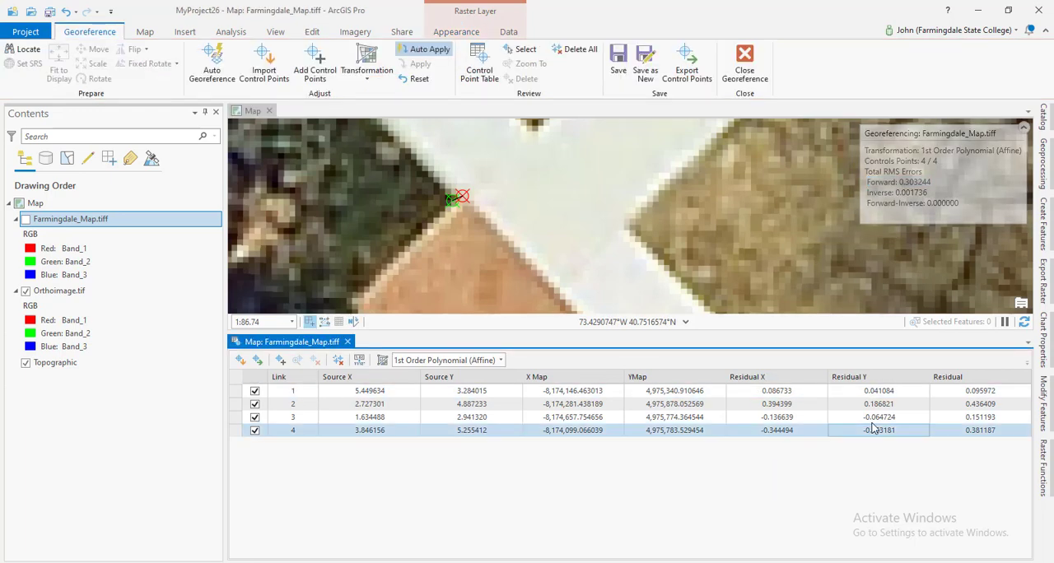
click(948, 393)
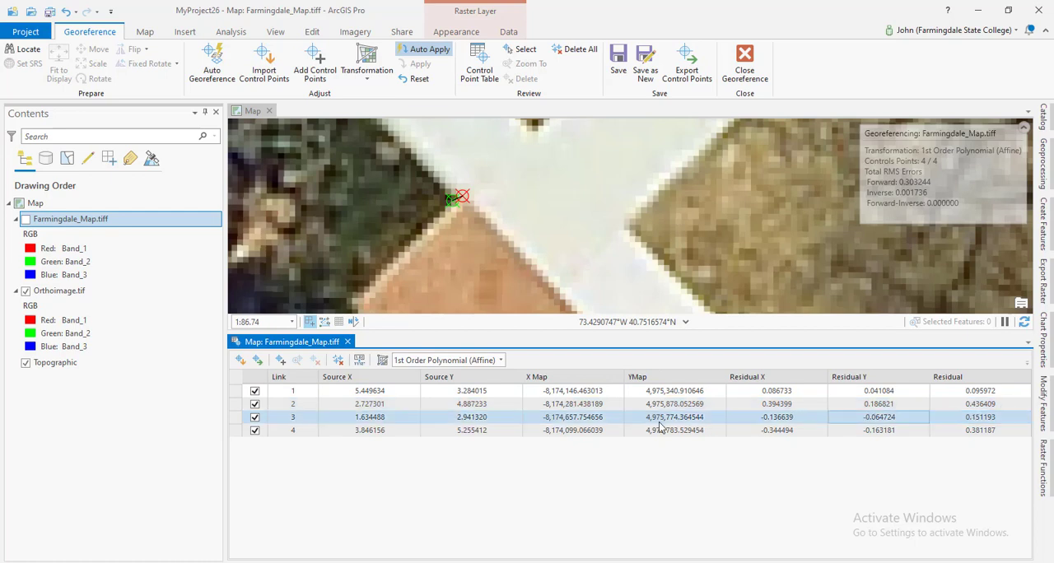
Zoom to link 2 and inspect its source and target points at the parking lot corner on Orthoimage.tif.
double_click(240, 409)
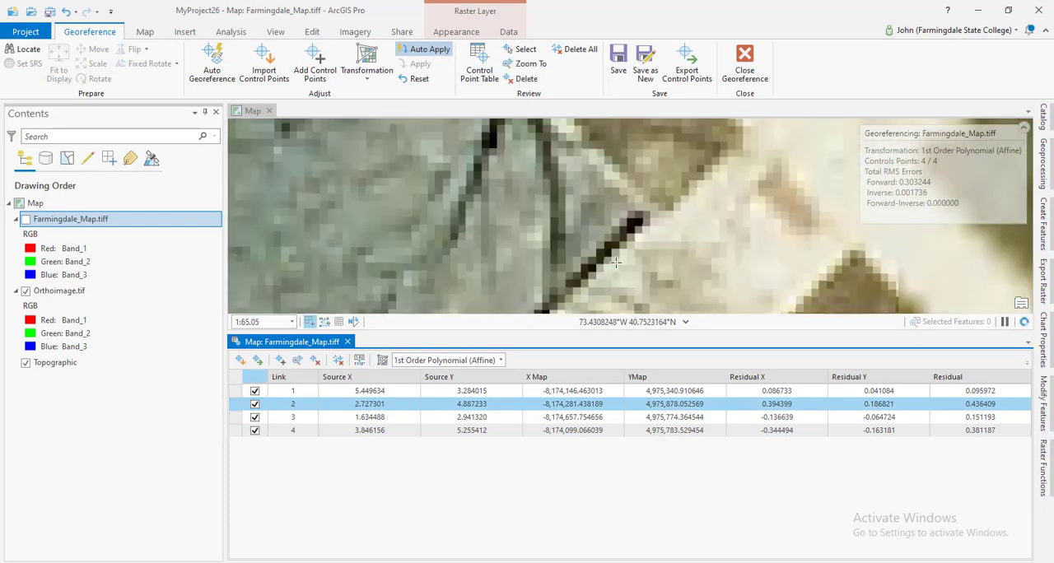
scroll(614, 262, down, 2)
scroll(617, 262, down, 2)
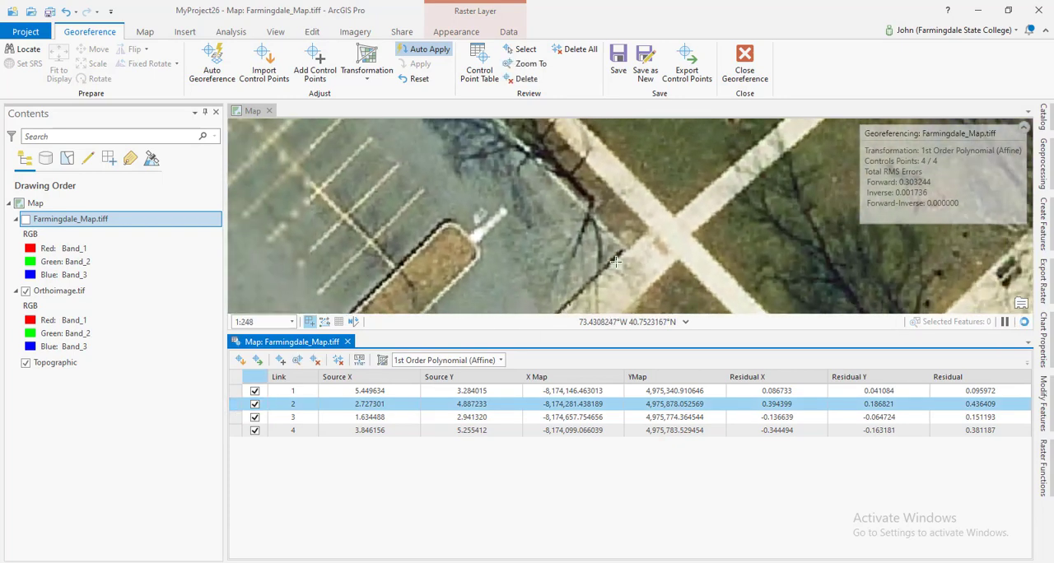
scroll(616, 262, down, 1)
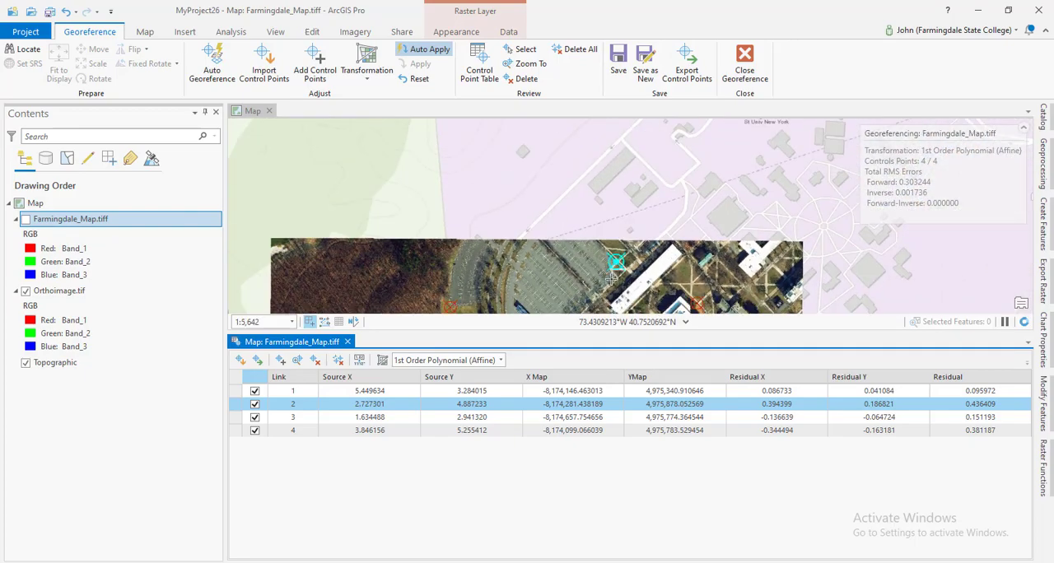
scroll(612, 282, up, 4)
click(653, 155)
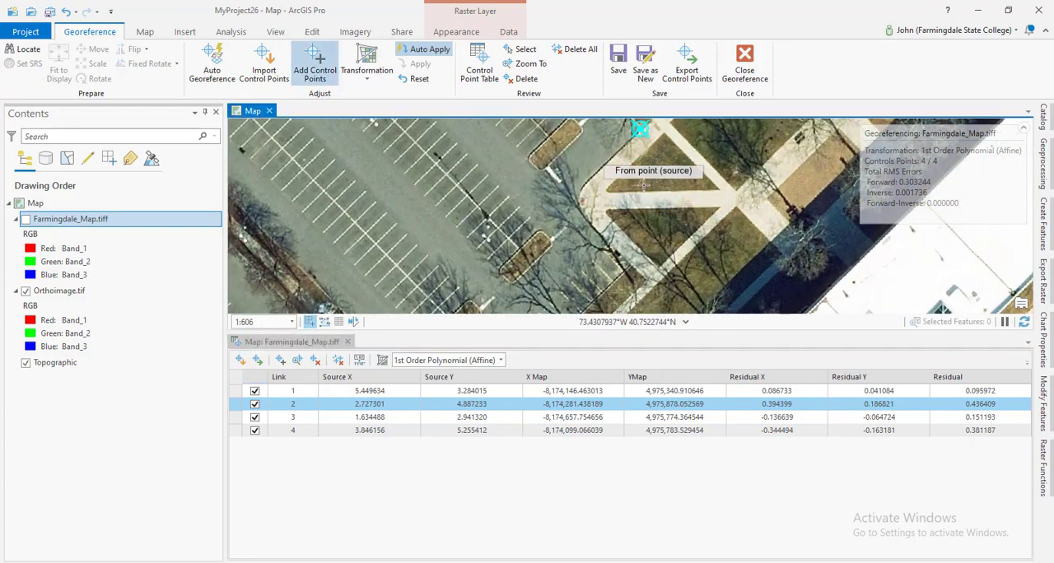
scroll(636, 134, up, 3)
scroll(612, 181, up, 6)
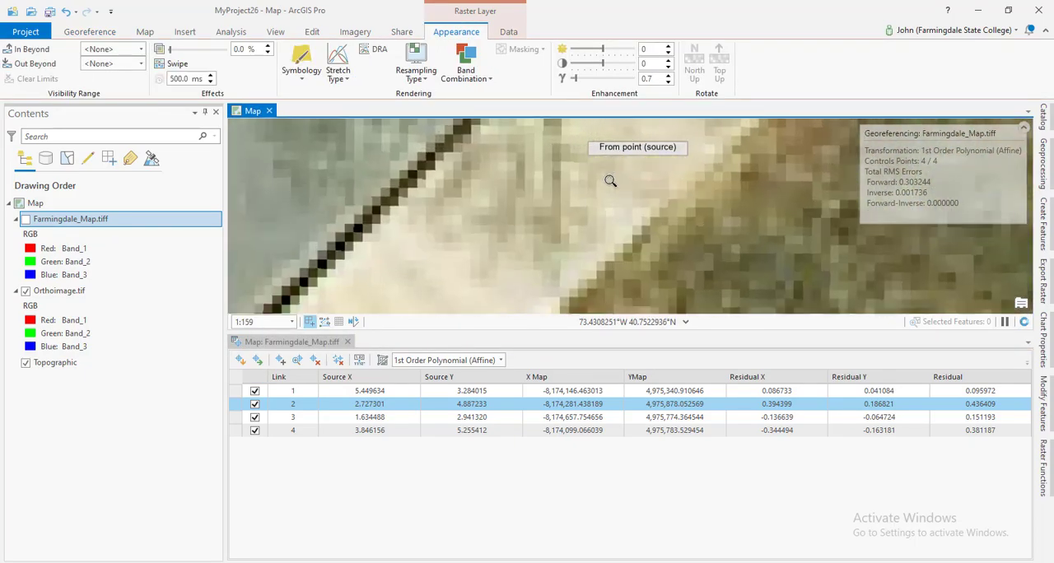
scroll(616, 177, down, 4)
drag(622, 149, 575, 285)
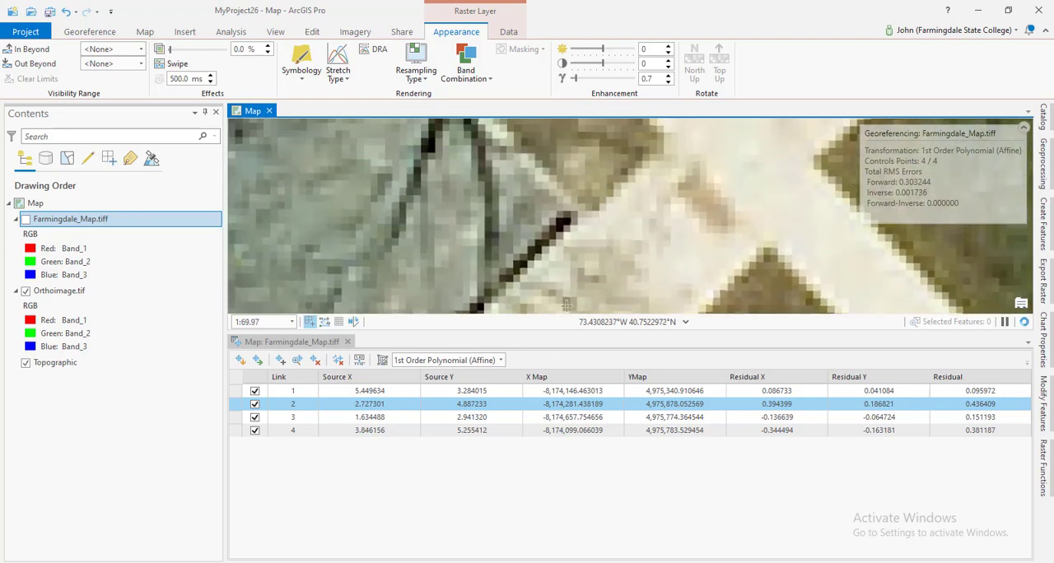
scroll(597, 231, up, 4)
scroll(554, 229, down, 2)
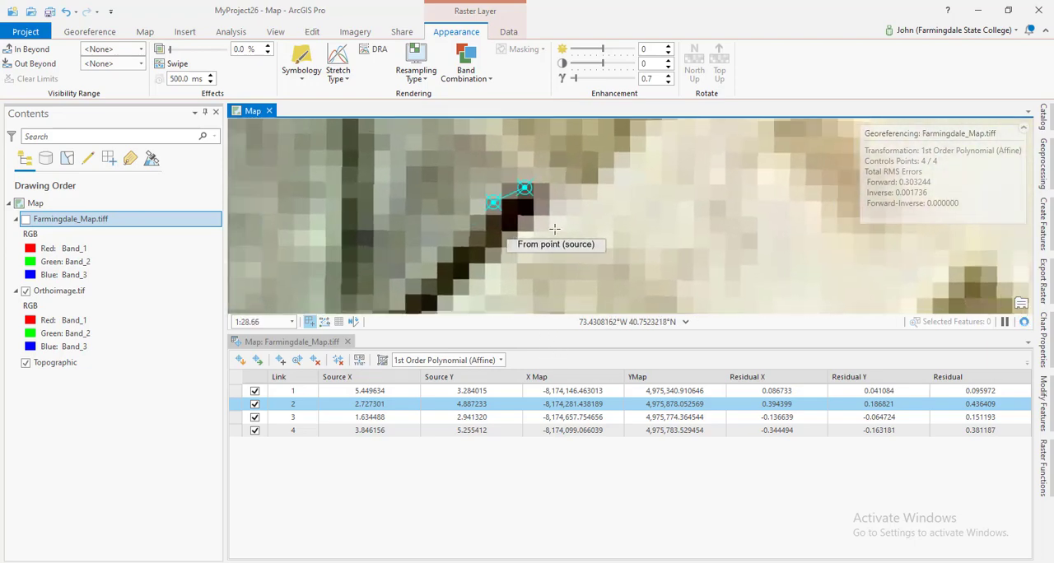